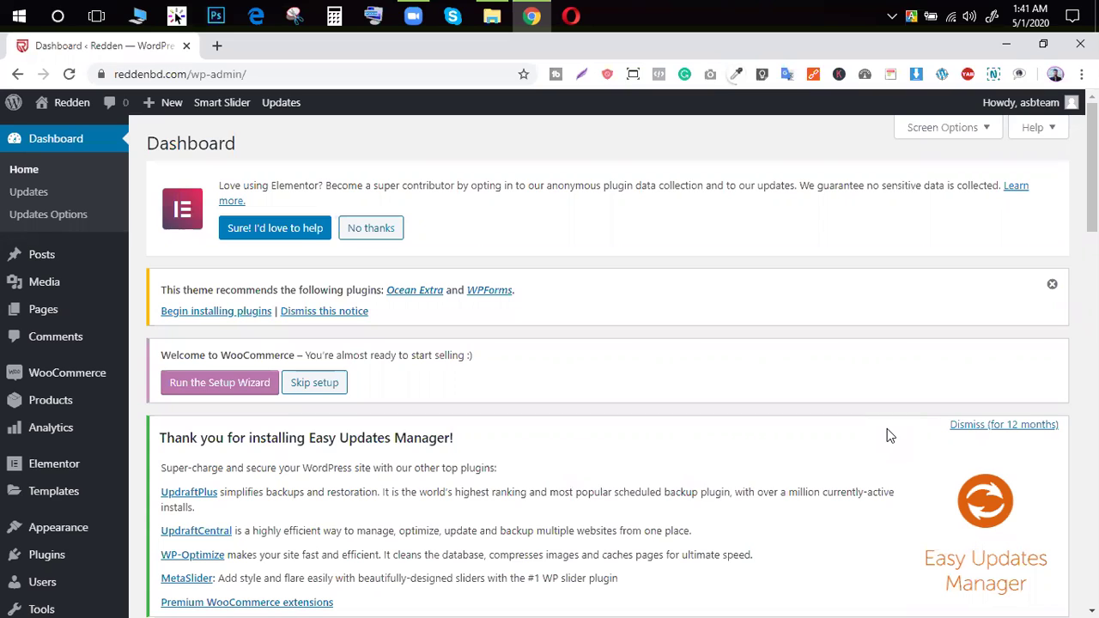
Open the Redden storefront in a new browser tab and look over its home page and the Men and Women submenus.
mouse_move(69, 102)
middle_click(39, 127)
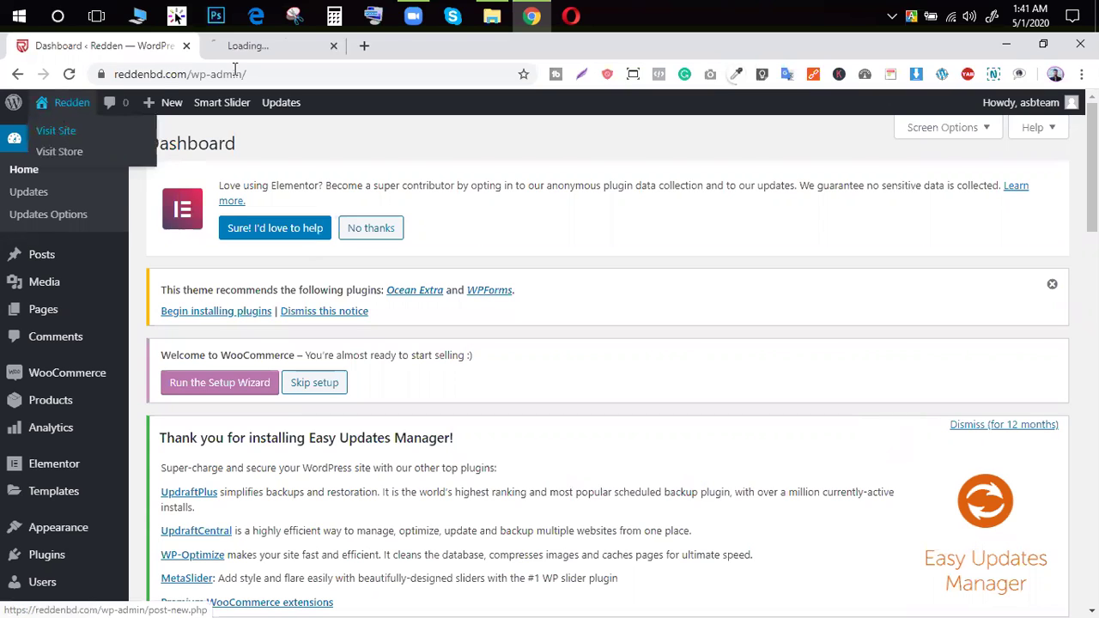
click(243, 52)
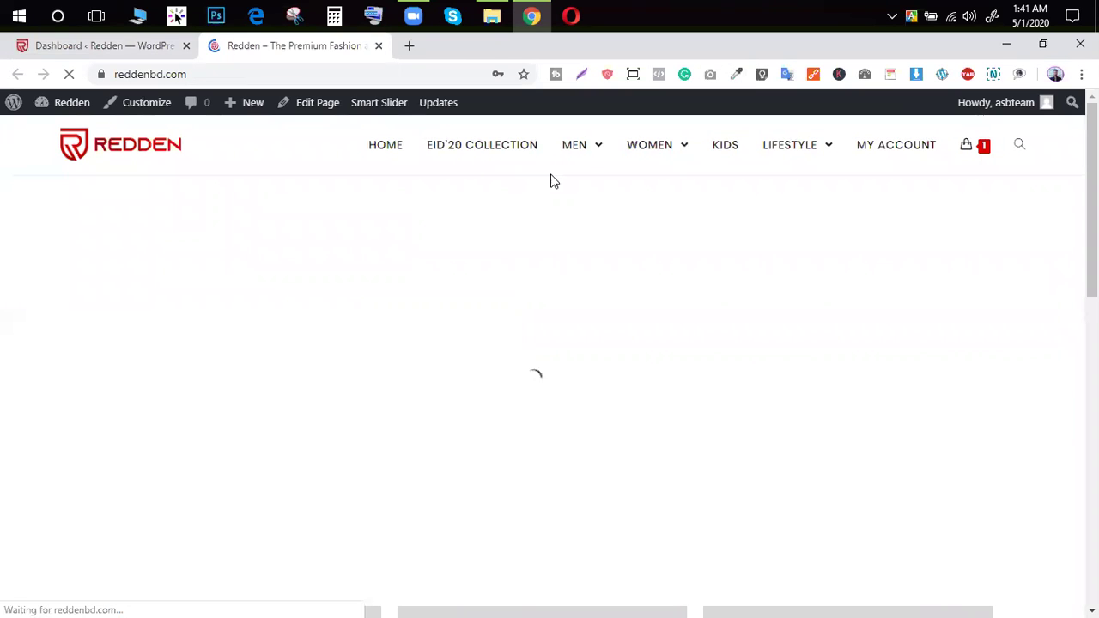
mouse_move(578, 157)
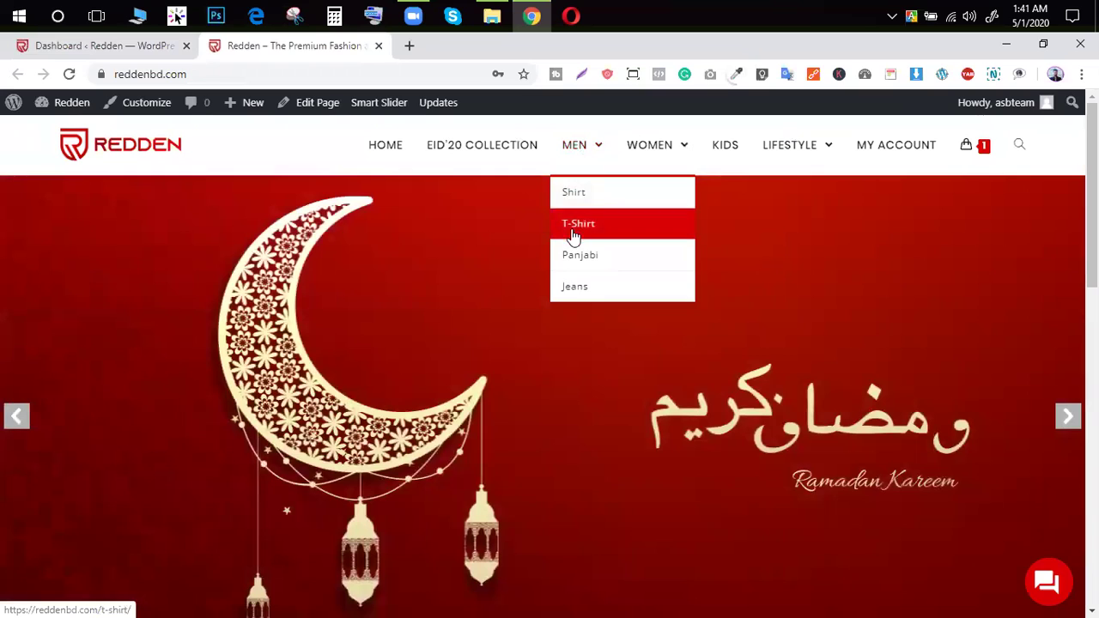
mouse_move(649, 147)
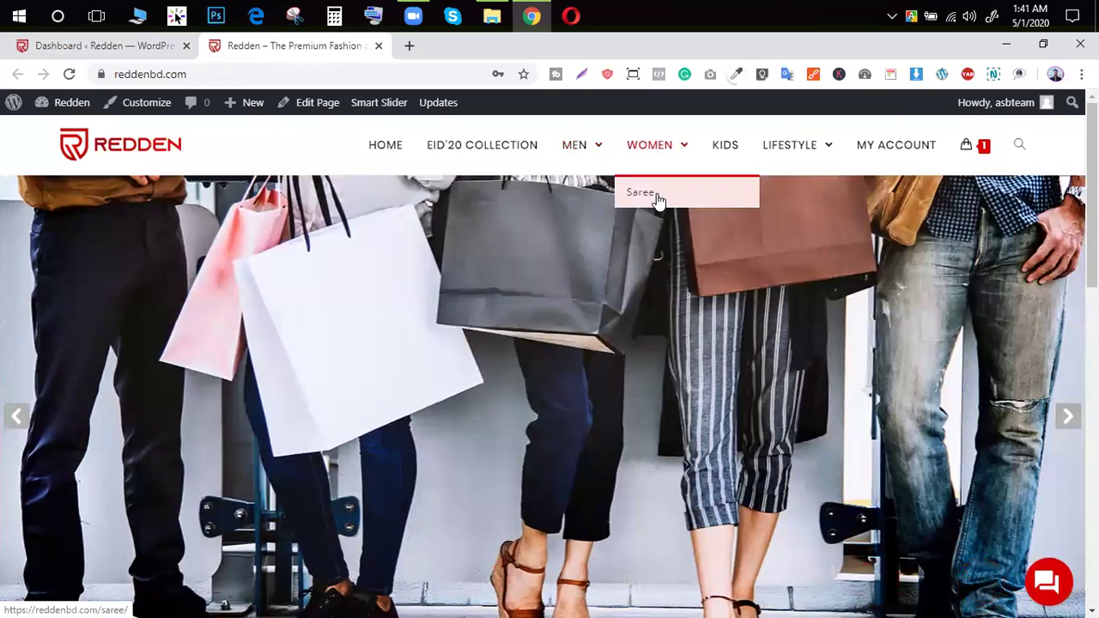
scroll(495, 284, down, 4)
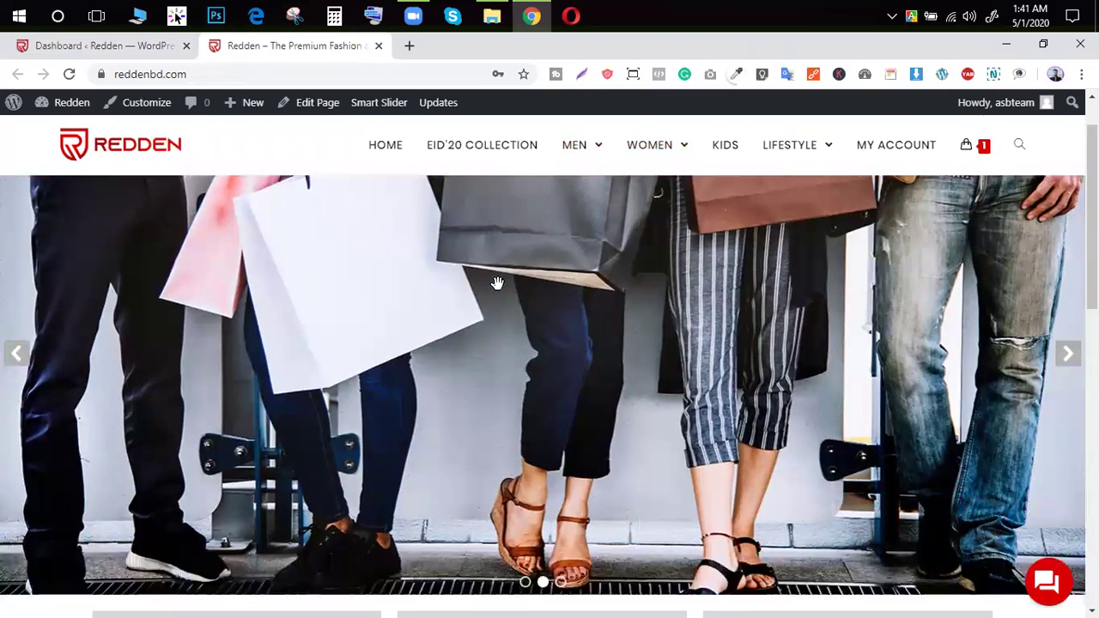
scroll(497, 282, up, 4)
scroll(498, 284, down, 3)
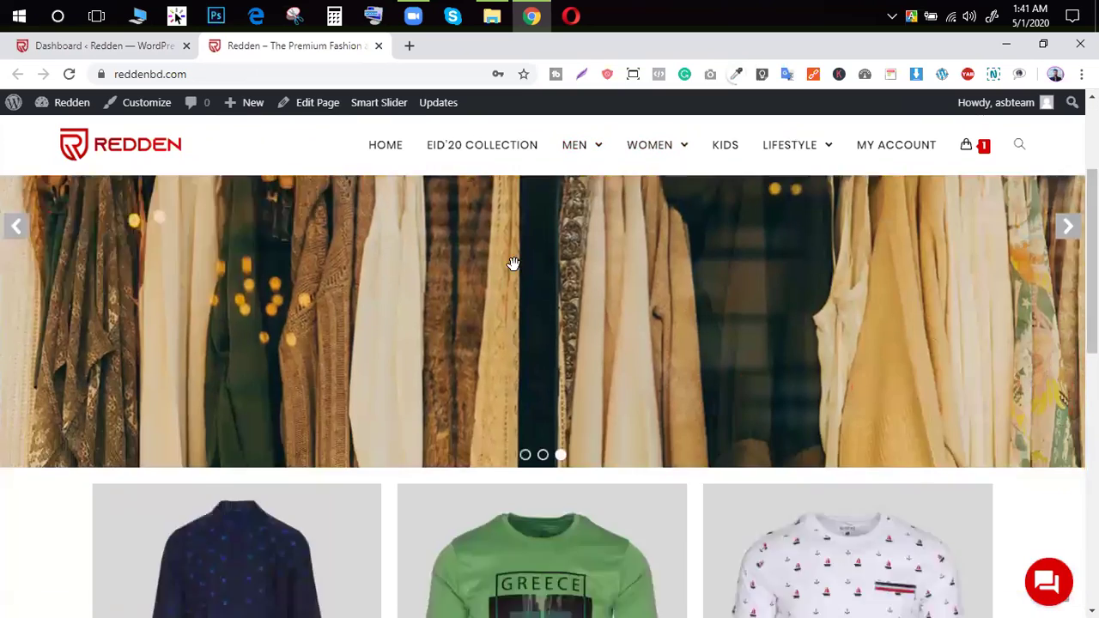
scroll(589, 163, up, 1)
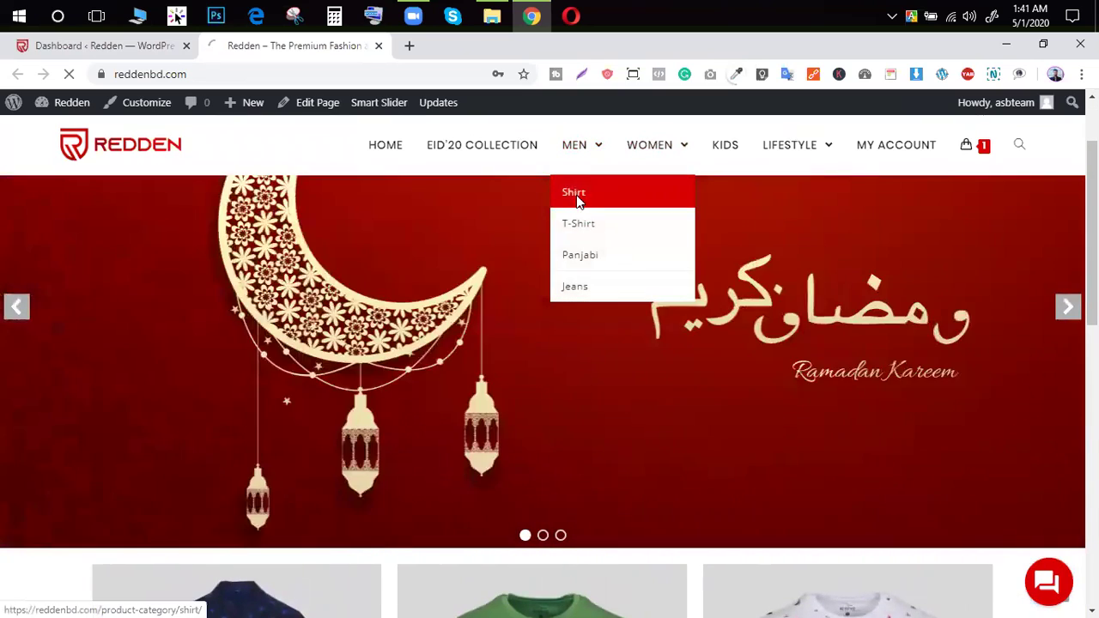
View the Shirt category page and the T-Shirt page listed under Men on the storefront.
click(577, 199)
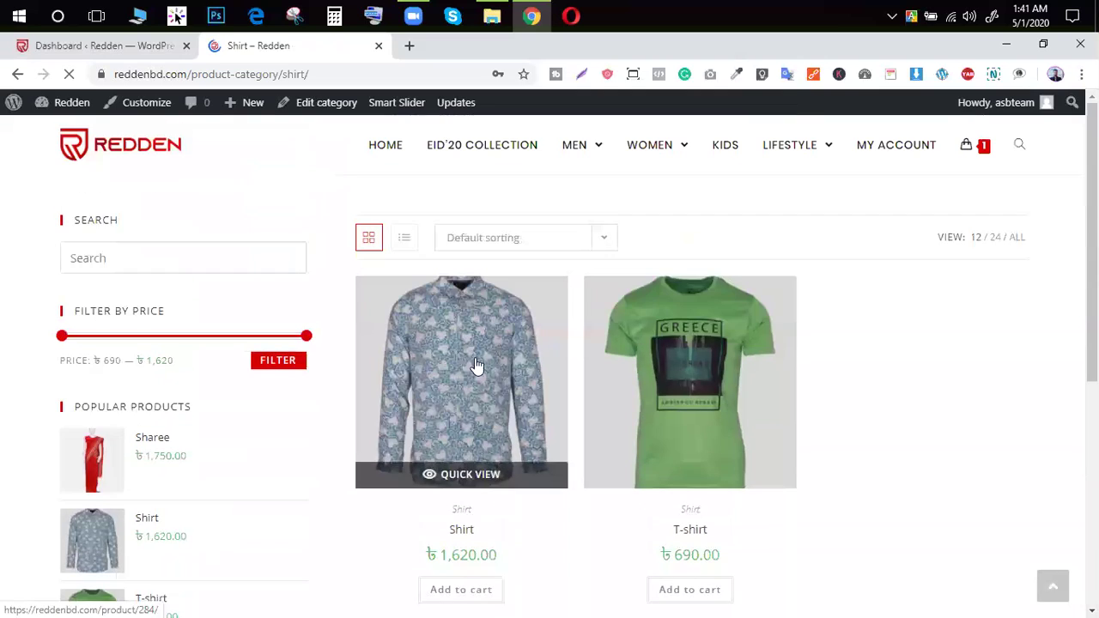
scroll(538, 344, down, 1)
mouse_move(589, 154)
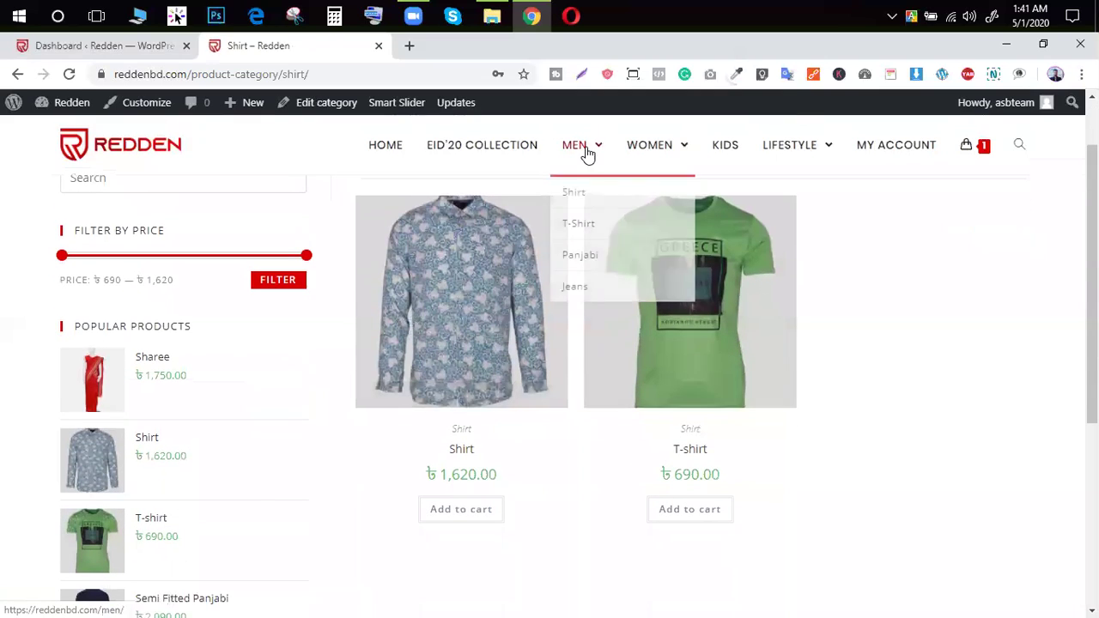
click(602, 227)
scroll(594, 217, up, 1)
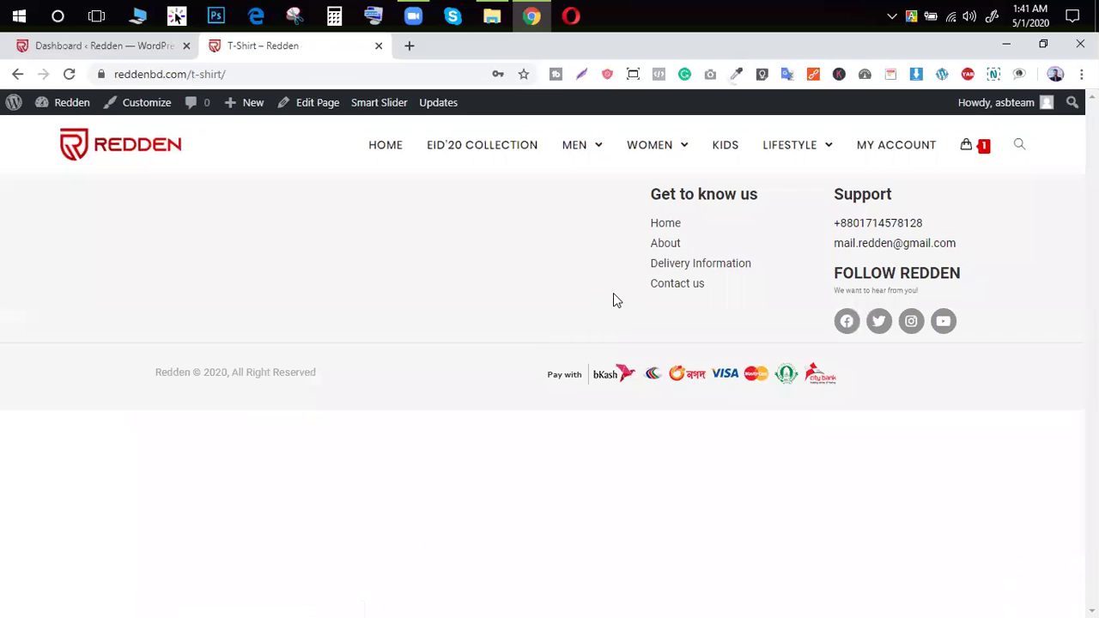
Return to the WordPress admin and open the list of all products to review their categories.
click(120, 46)
scroll(78, 453, down, 1)
scroll(76, 451, up, 1)
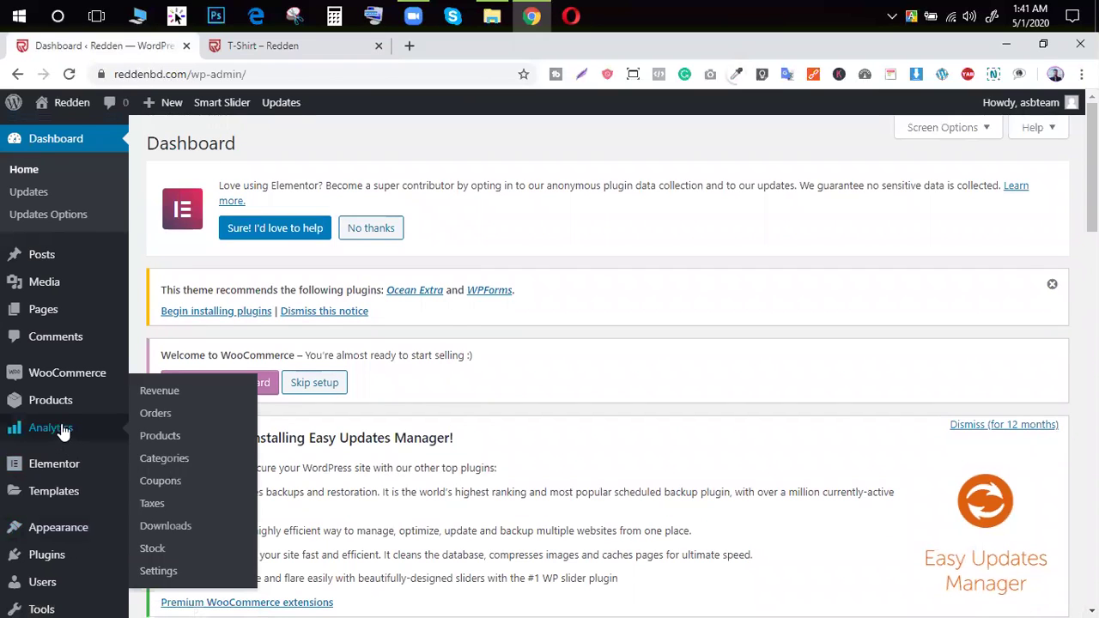
click(58, 410)
mouse_move(57, 382)
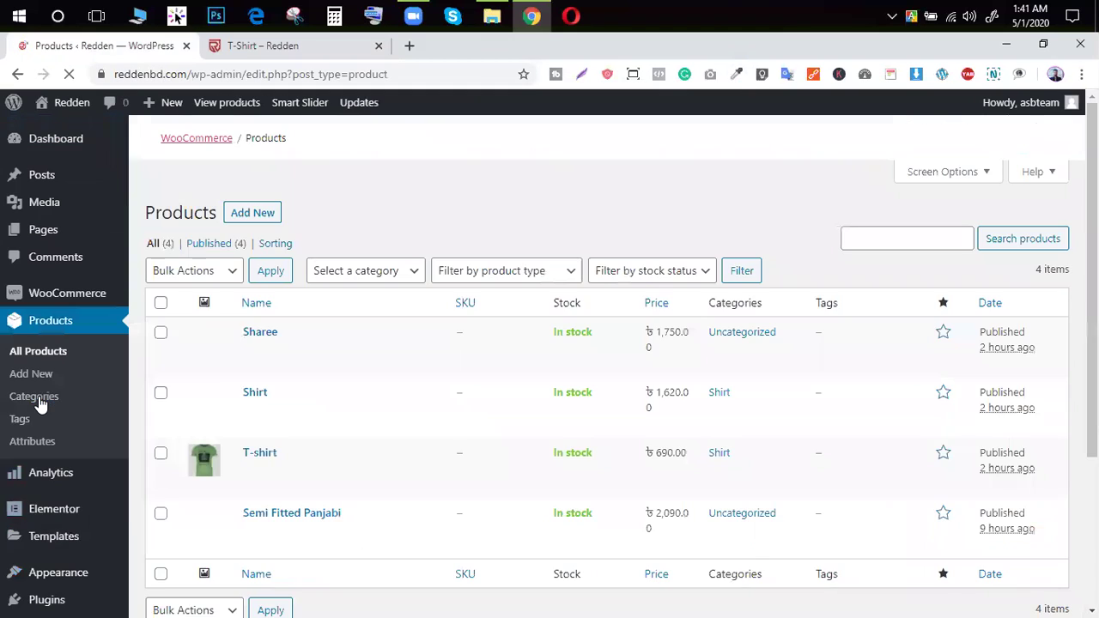
scroll(249, 365, down, 5)
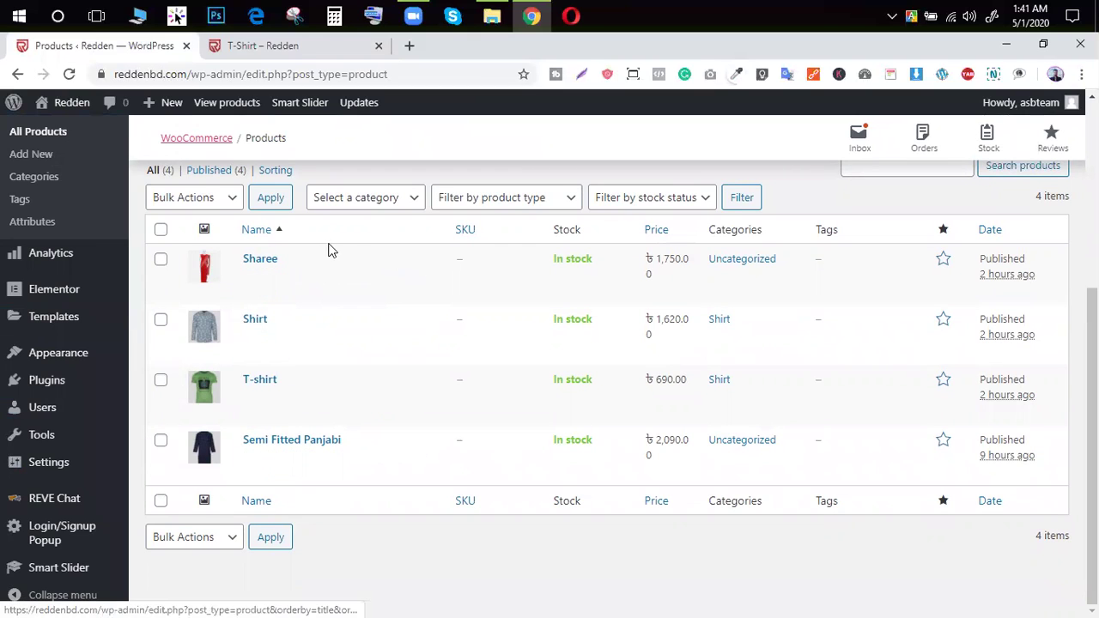
Check the entries under Women and Men in the storefront's navigation.
click(275, 45)
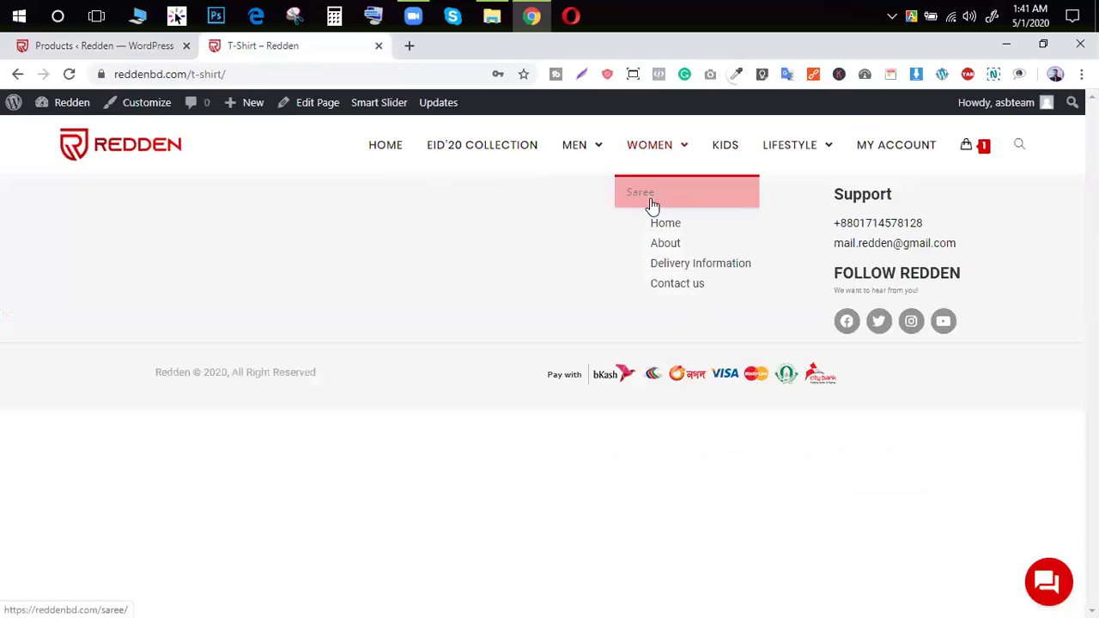
mouse_move(580, 160)
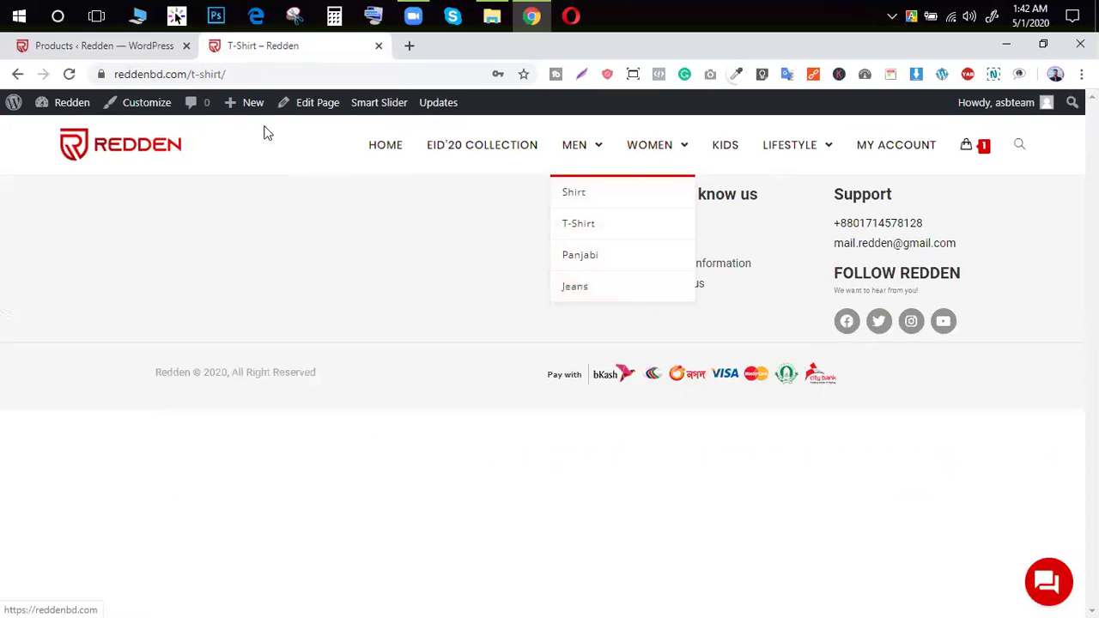
Add a new product category named Sharee in the store's admin.
click(137, 47)
scroll(19, 262, up, 2)
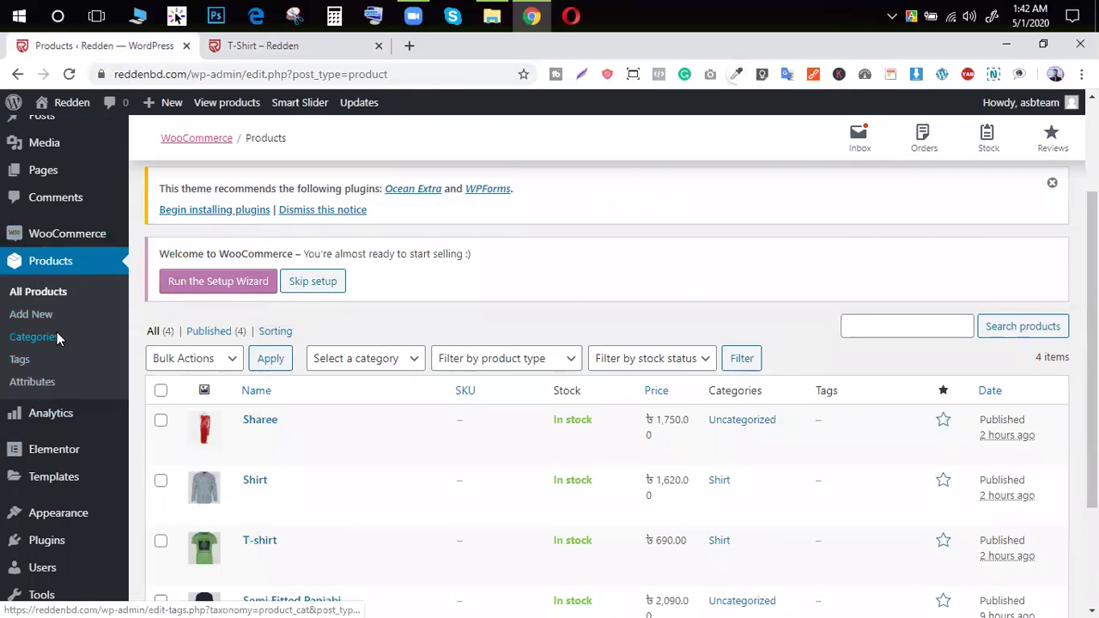
click(57, 337)
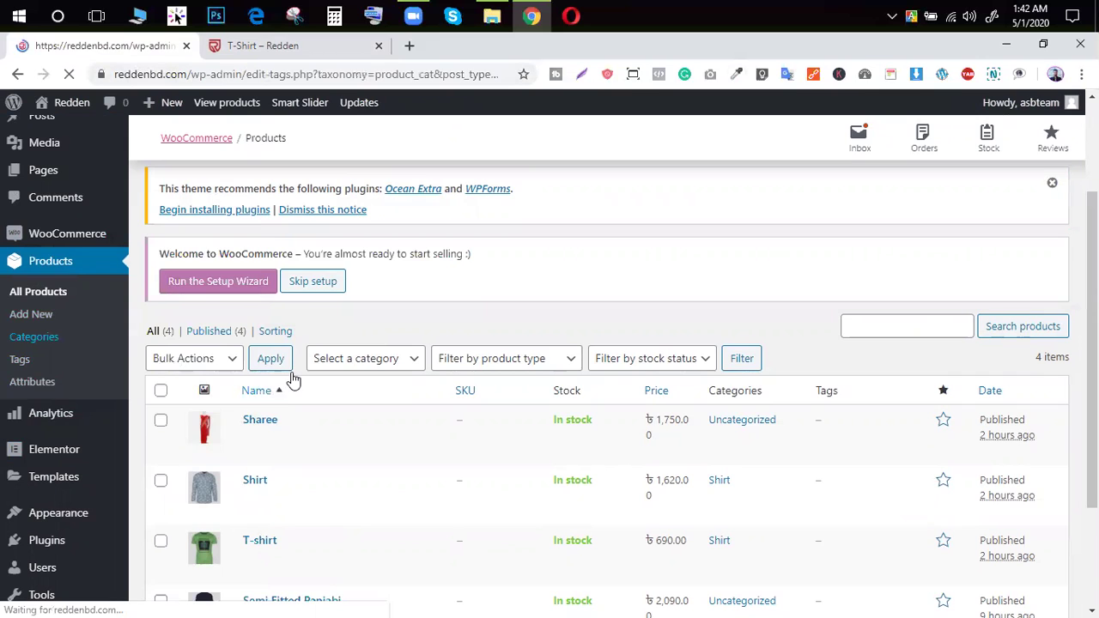
scroll(407, 383, down, 3)
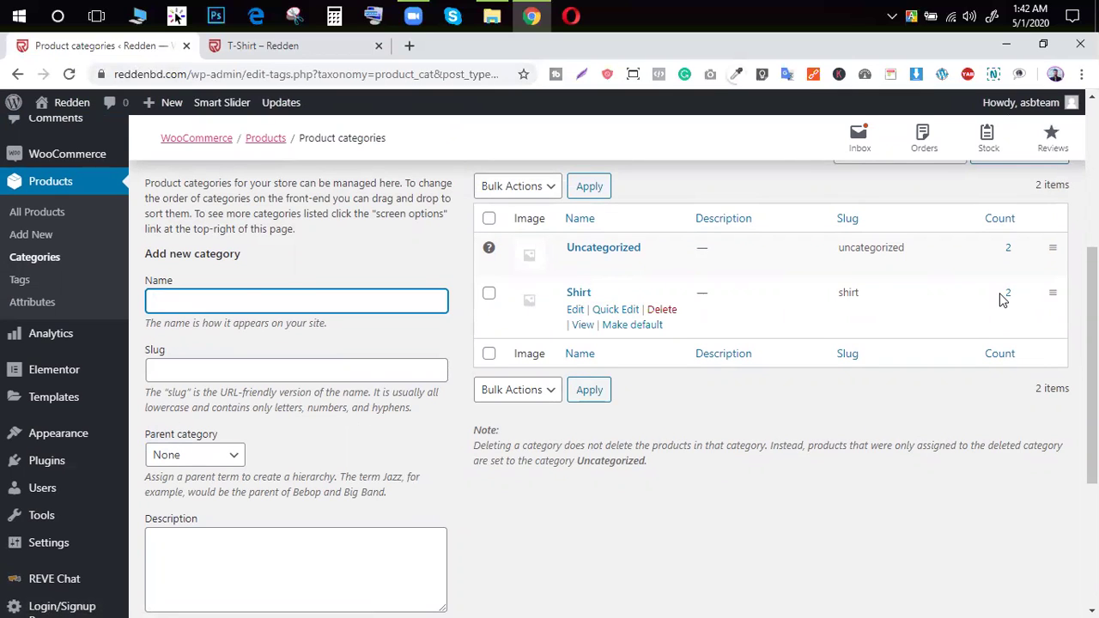
click(245, 306)
text(s)
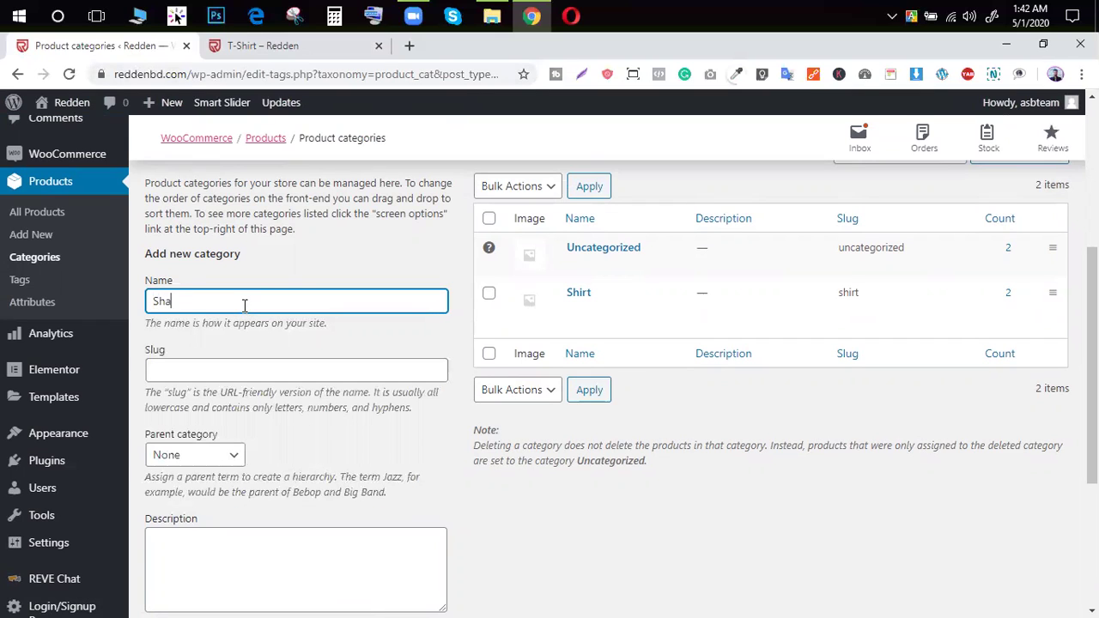
scroll(245, 312, down, 3)
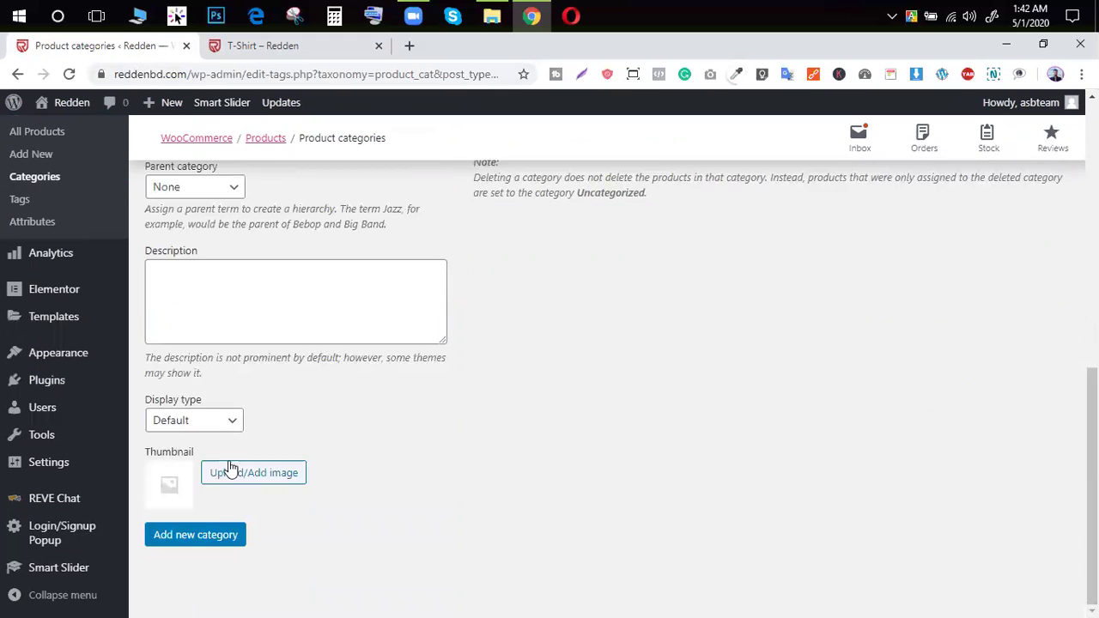
click(203, 535)
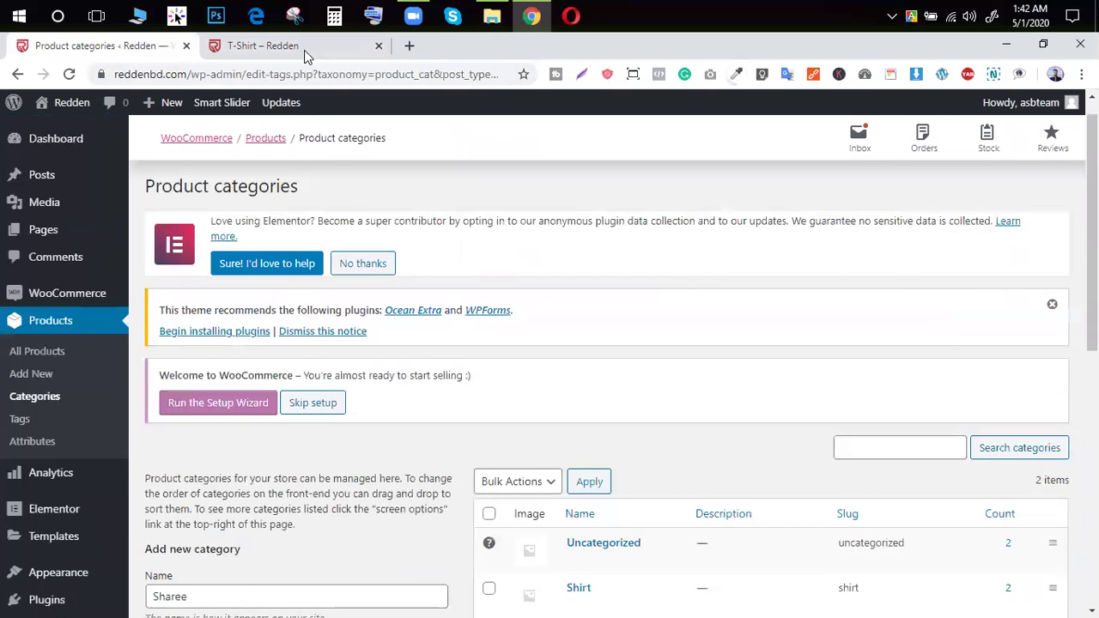
View the Saree page listed under Women on the storefront.
click(301, 46)
mouse_move(652, 150)
click(666, 195)
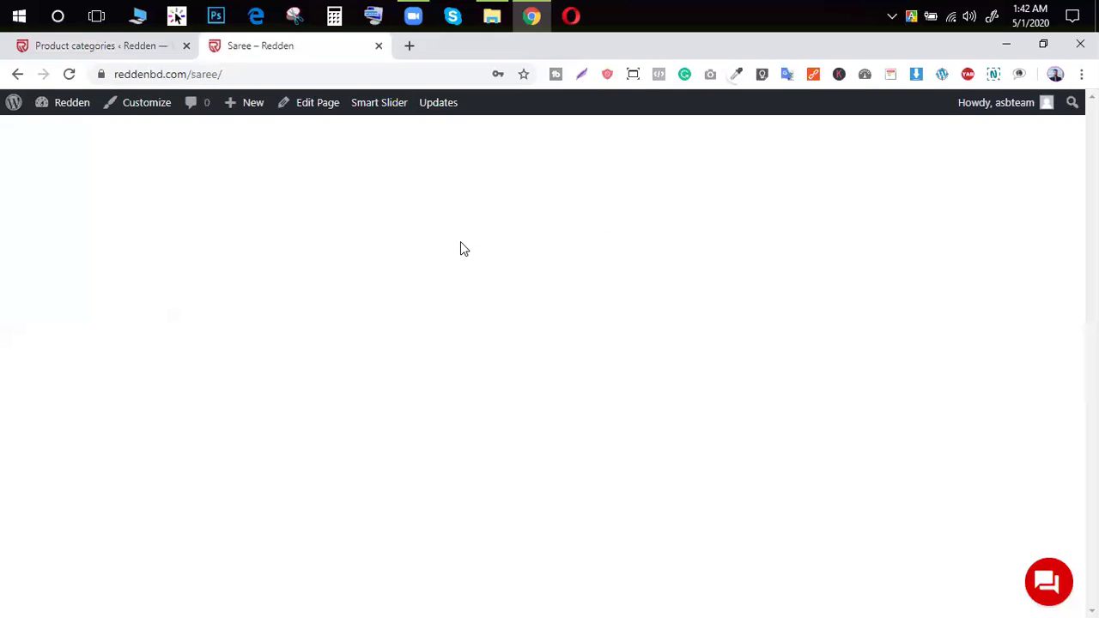
Dismiss the theme's recommended-plugins notice on the product categories page and return to the list of all products.
click(137, 45)
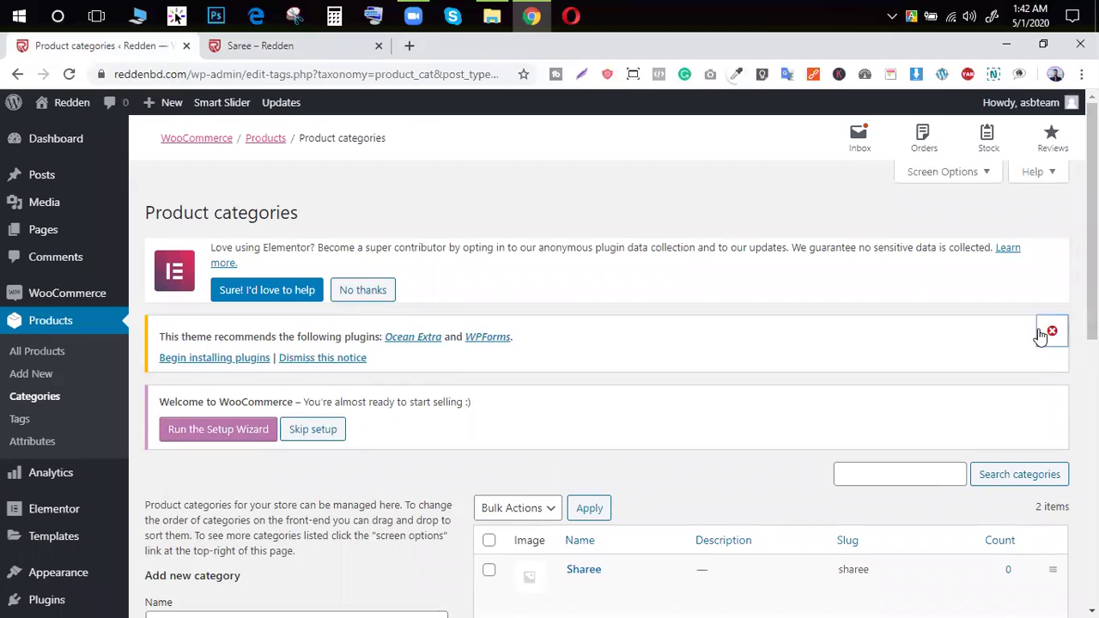
click(1041, 334)
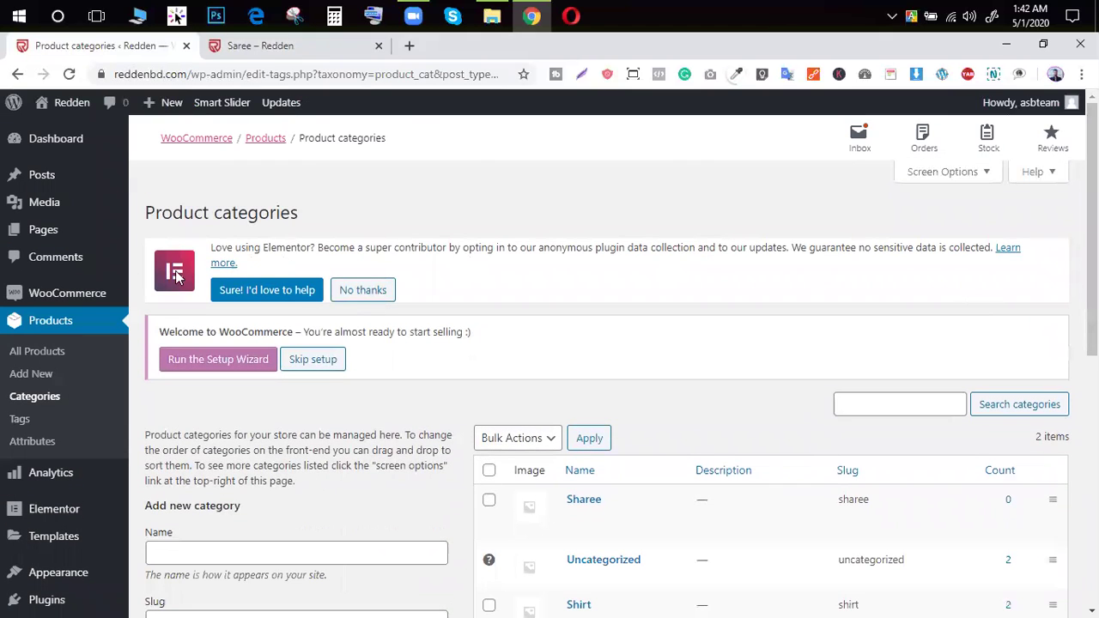
click(51, 359)
scroll(360, 262, down, 3)
scroll(360, 262, up, 3)
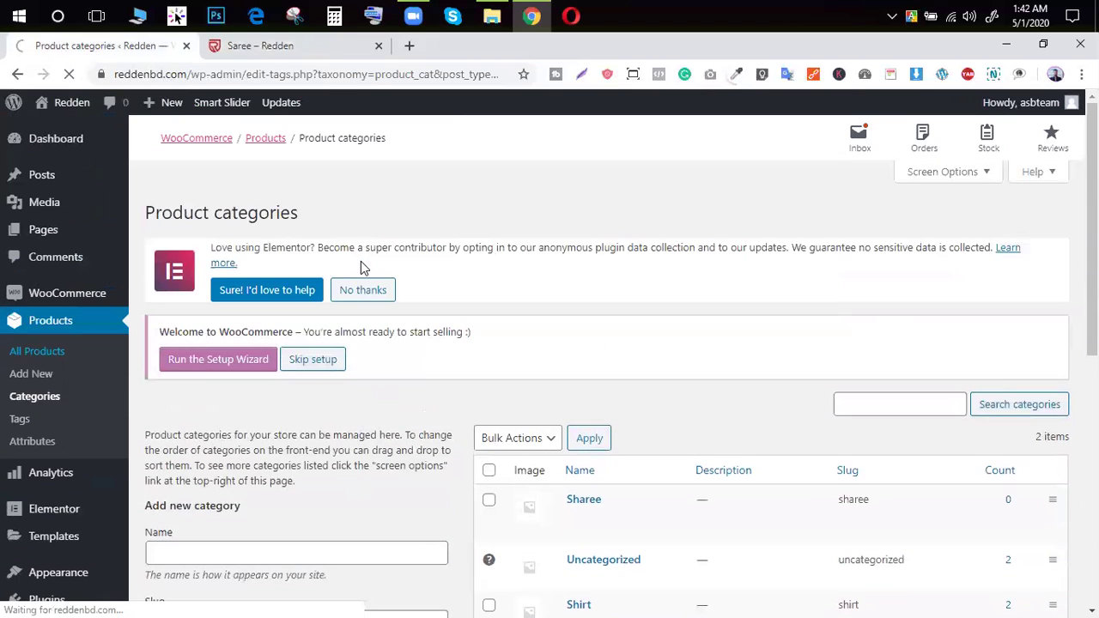
scroll(352, 271, down, 3)
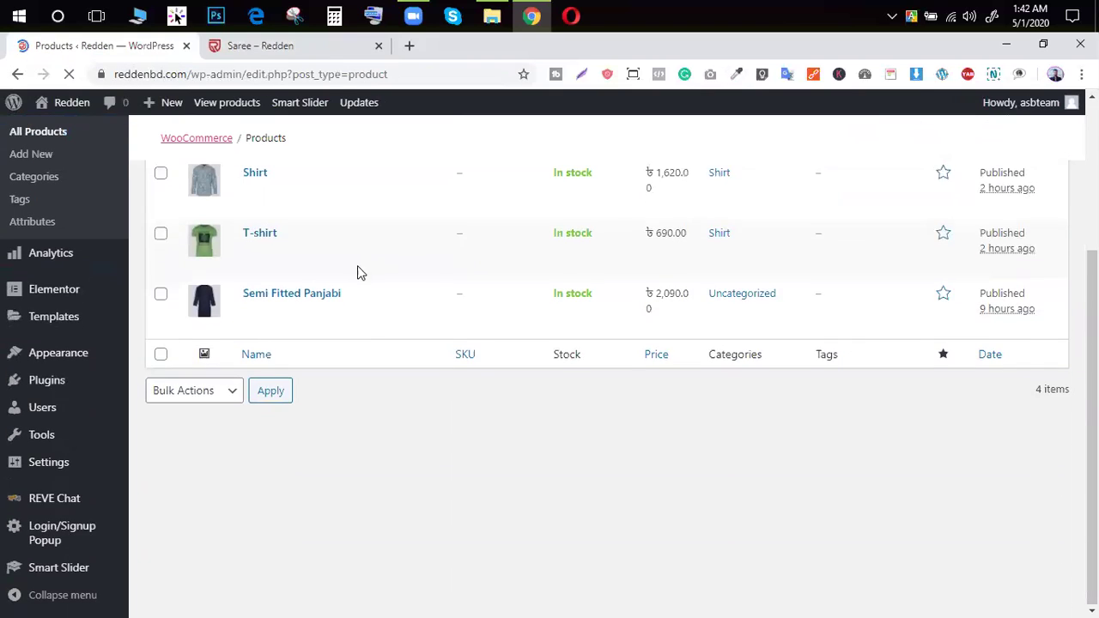
scroll(347, 276, up, 5)
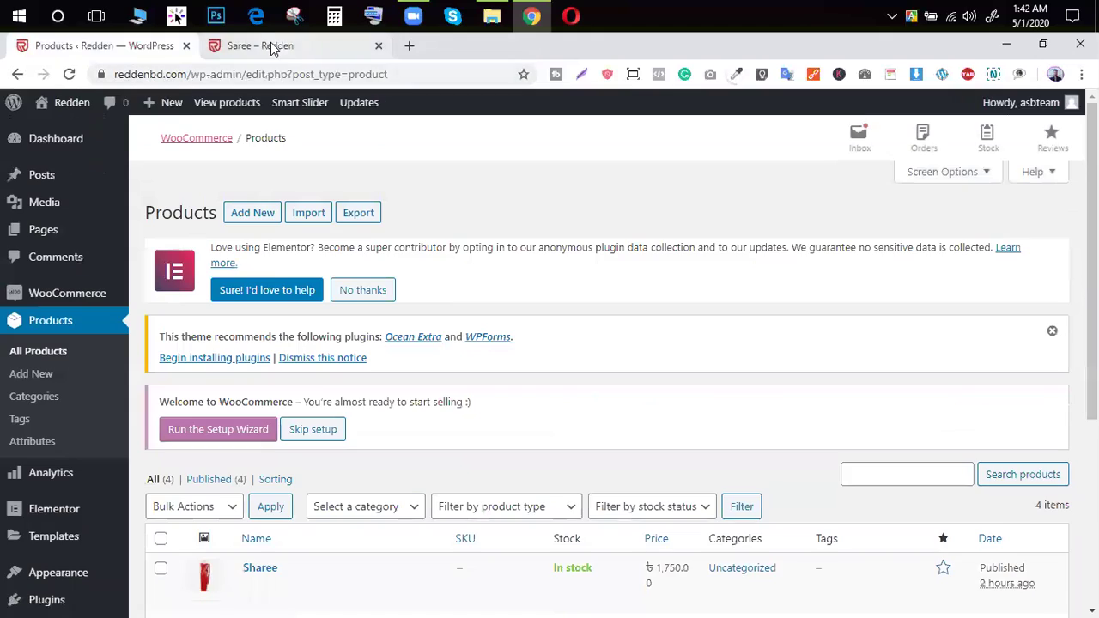
Go back from the Saree page to the T-Shirt page on the storefront.
click(273, 45)
click(18, 73)
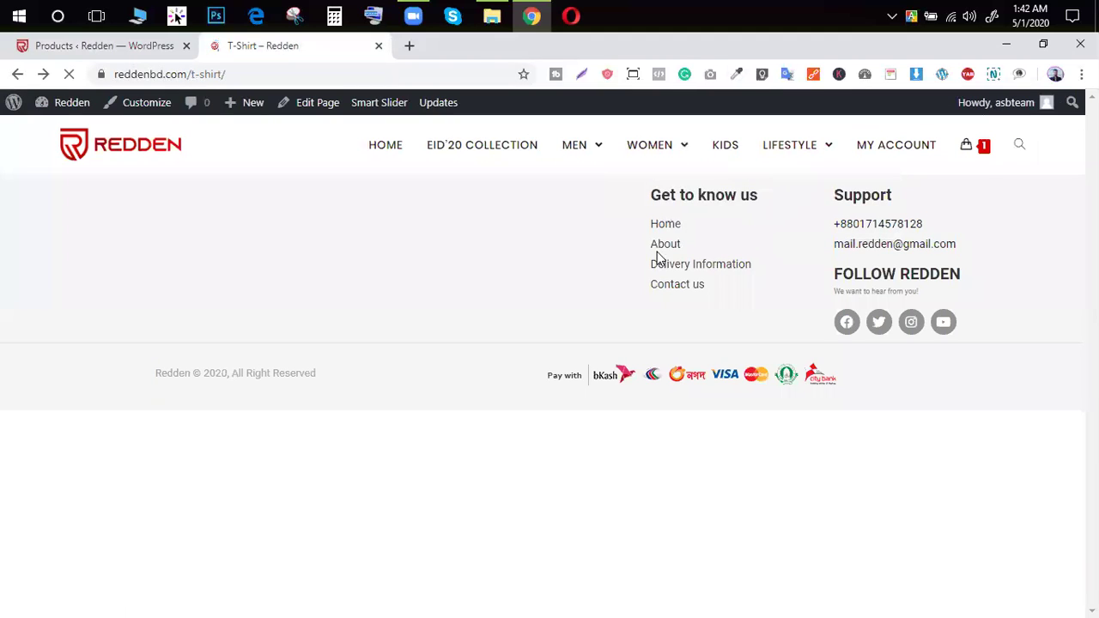
Open the Sharee product for editing from the admin's product list.
click(105, 47)
scroll(204, 273, down, 4)
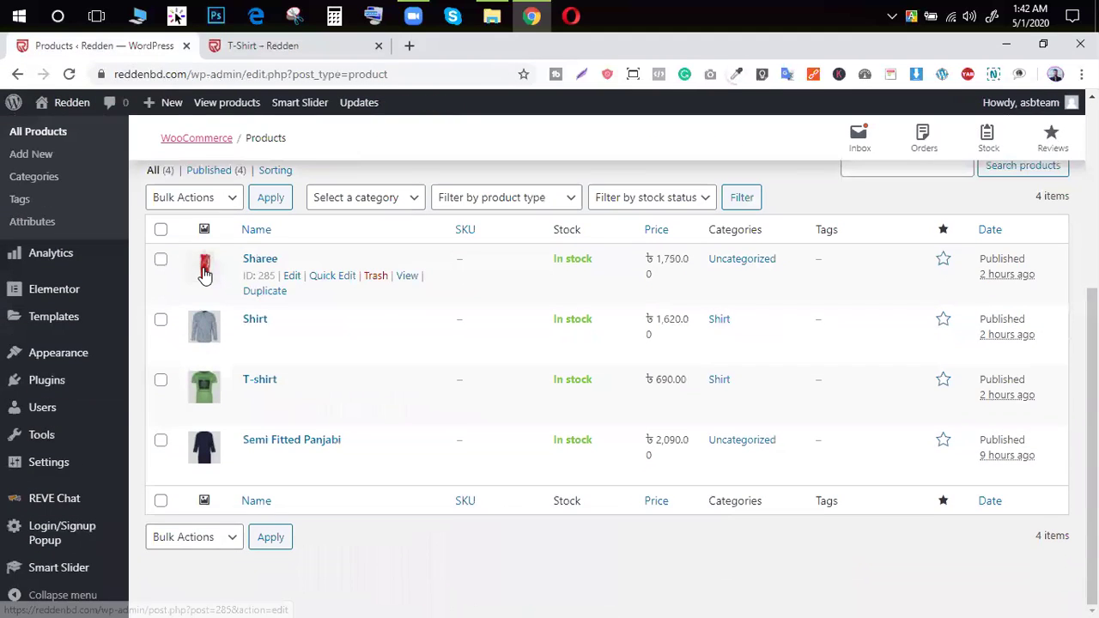
scroll(61, 271, up, 2)
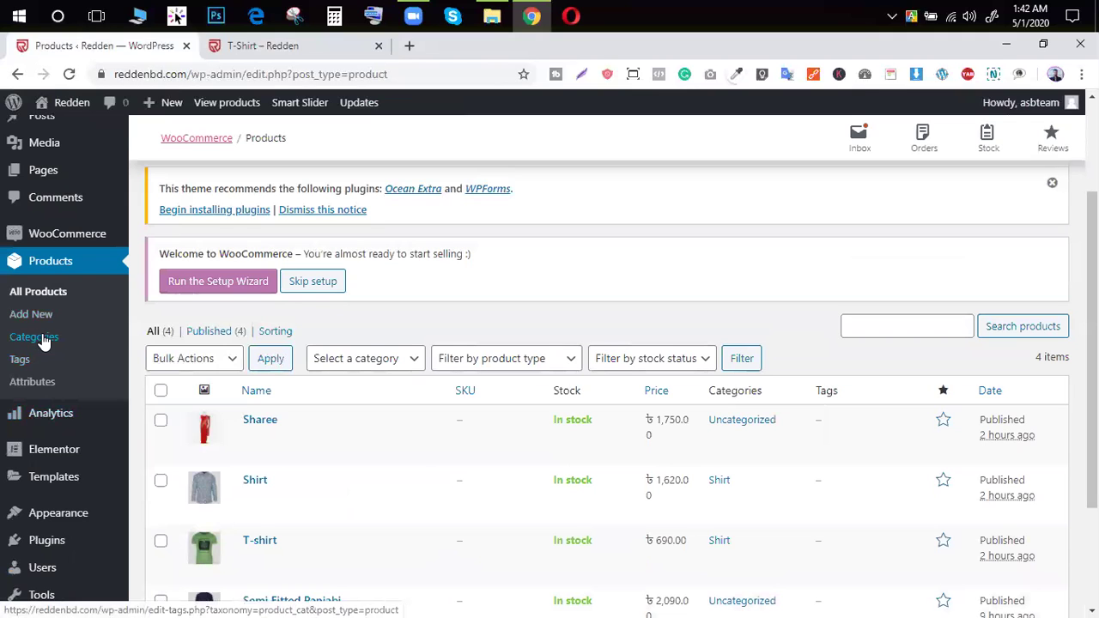
scroll(386, 361, up, 2)
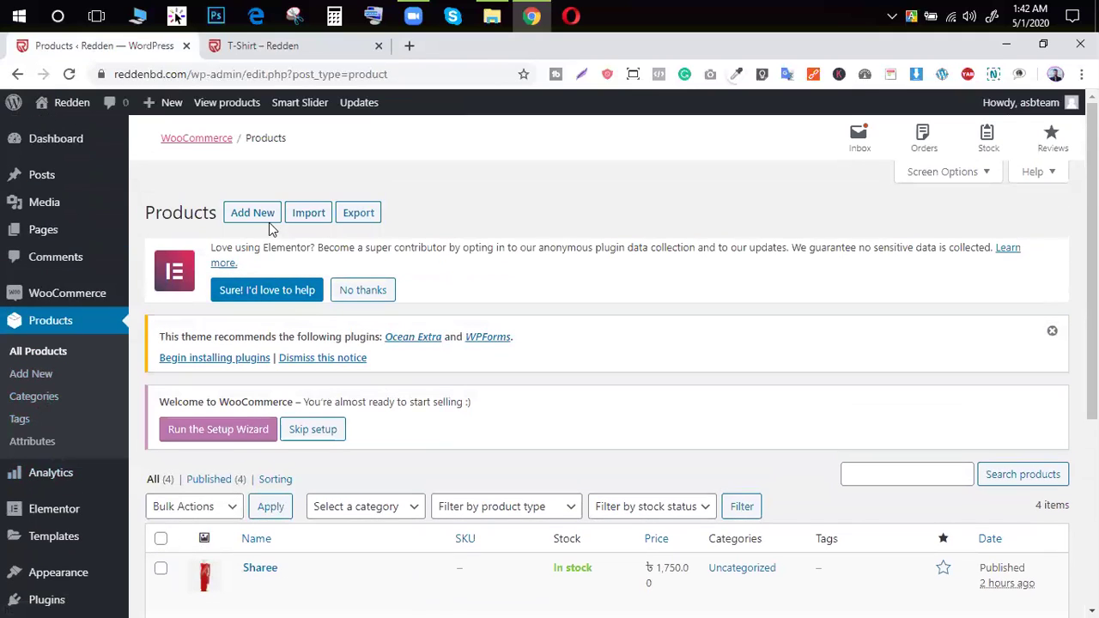
scroll(269, 223, down, 3)
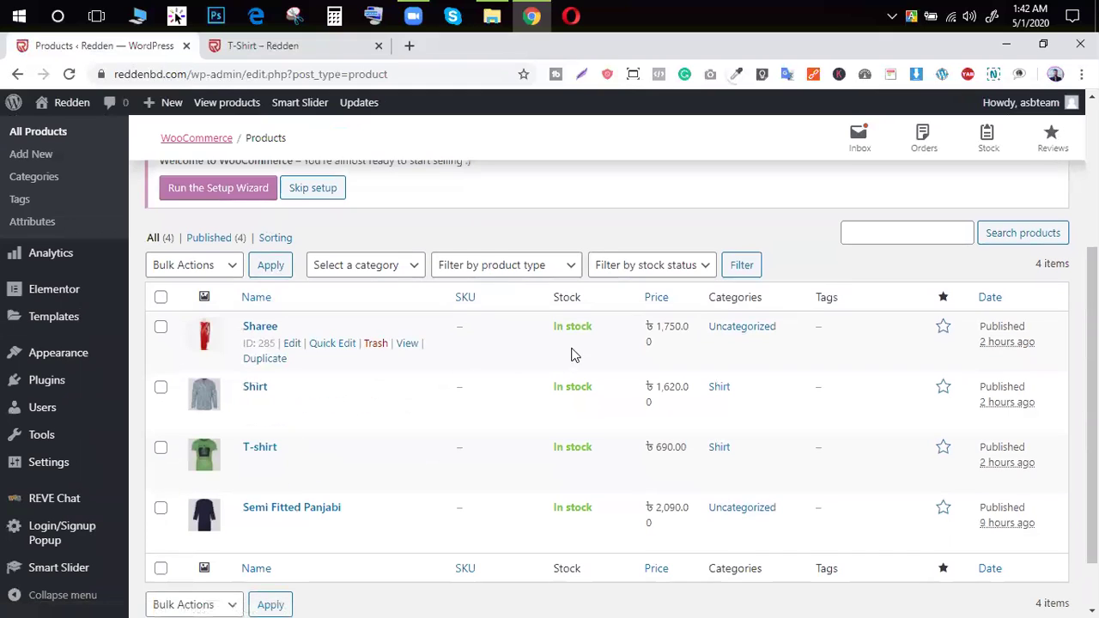
click(299, 344)
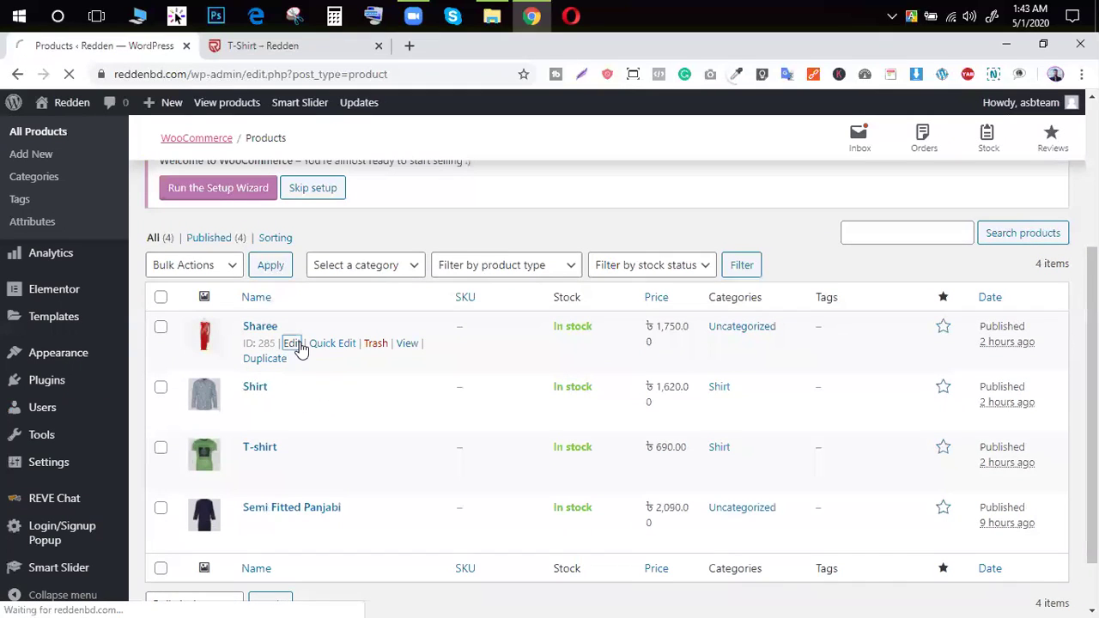
scroll(282, 232, up, 3)
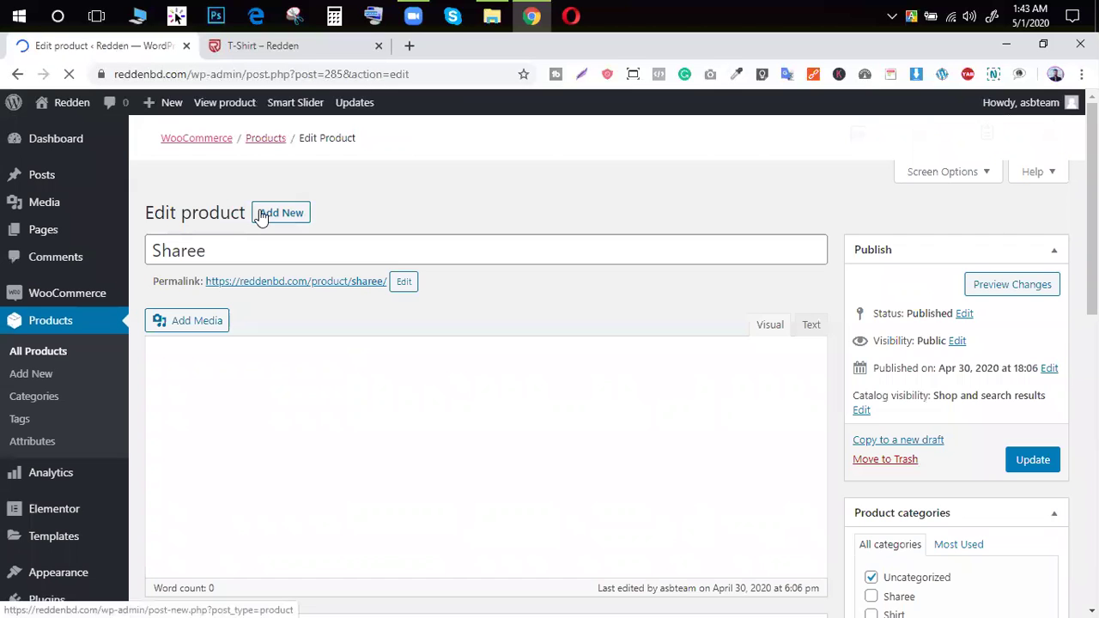
scroll(299, 214, down, 2)
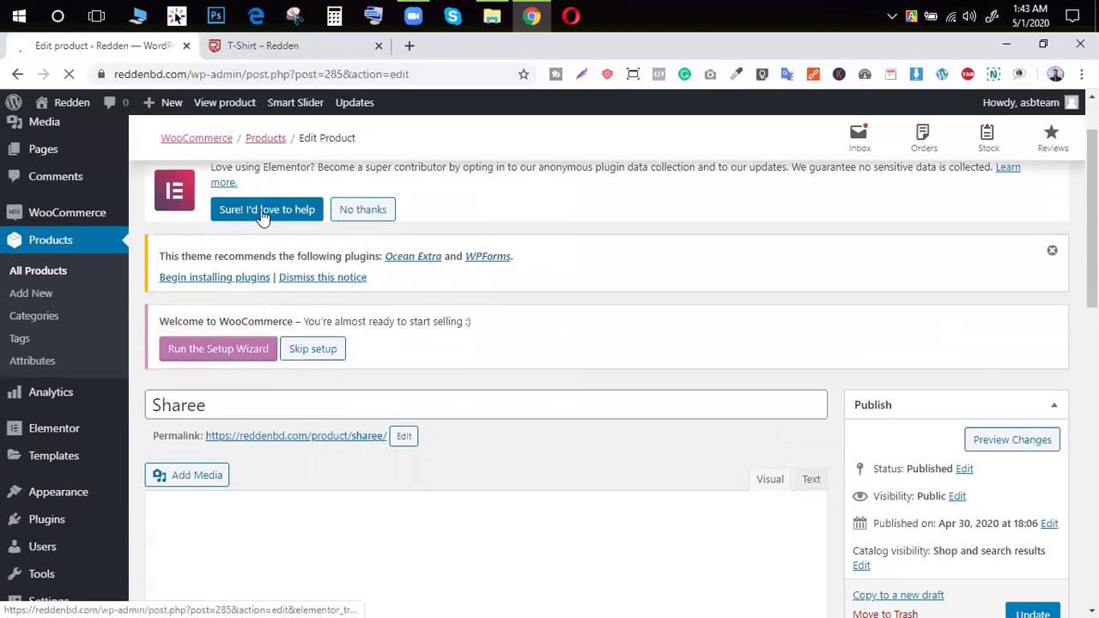
Assign the Sharee product to the Sharee category instead of Uncategorized and update the product.
scroll(848, 369, down, 5)
scroll(848, 364, up, 2)
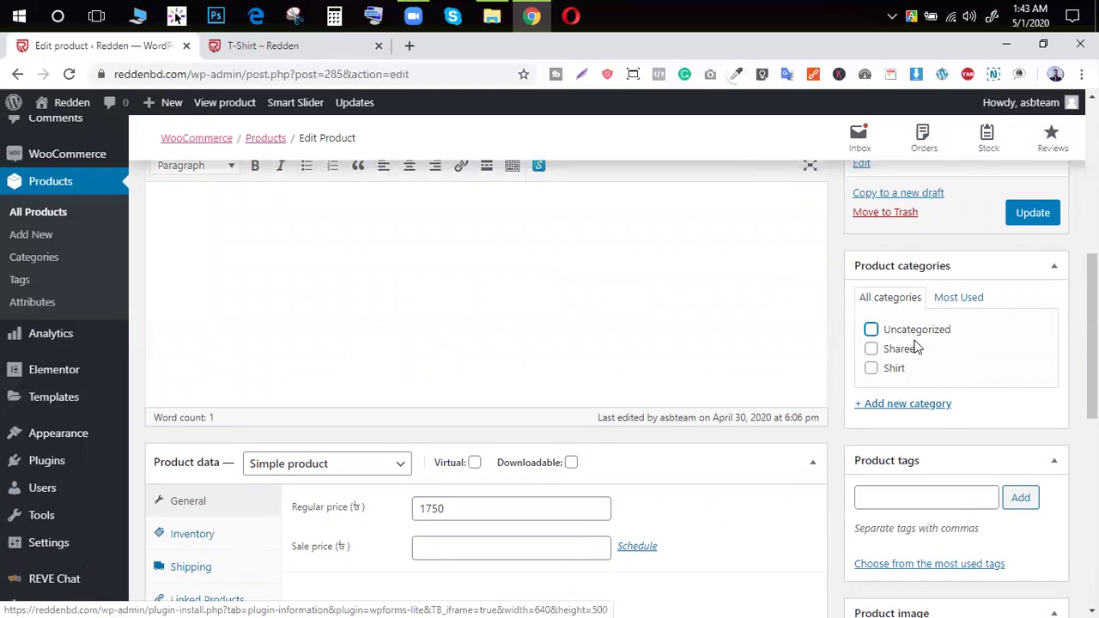
click(1023, 213)
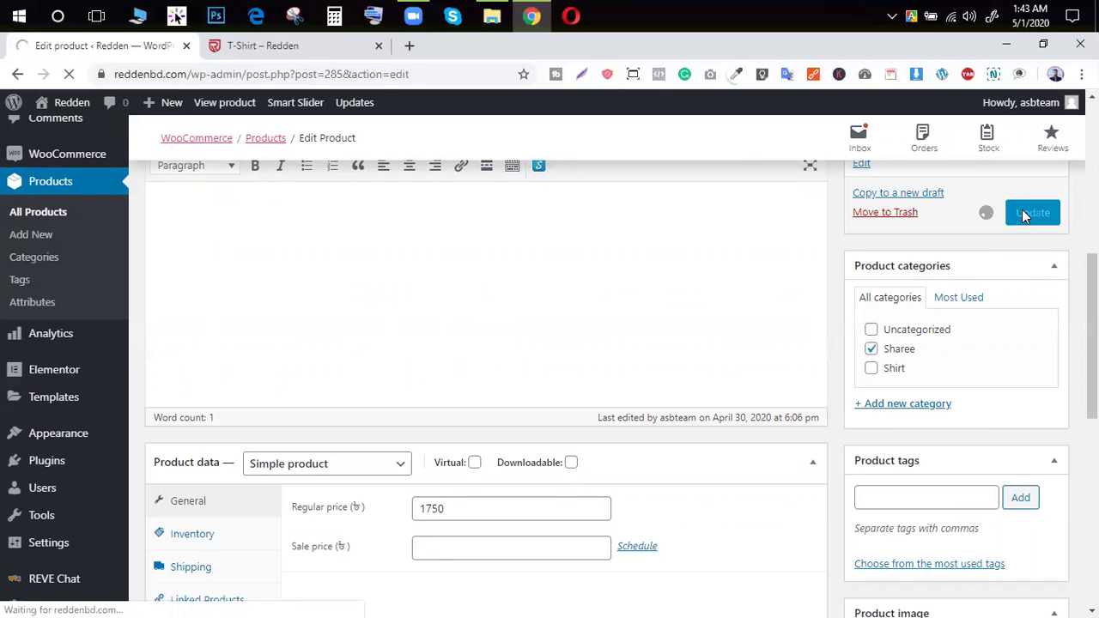
scroll(263, 350, down, 1)
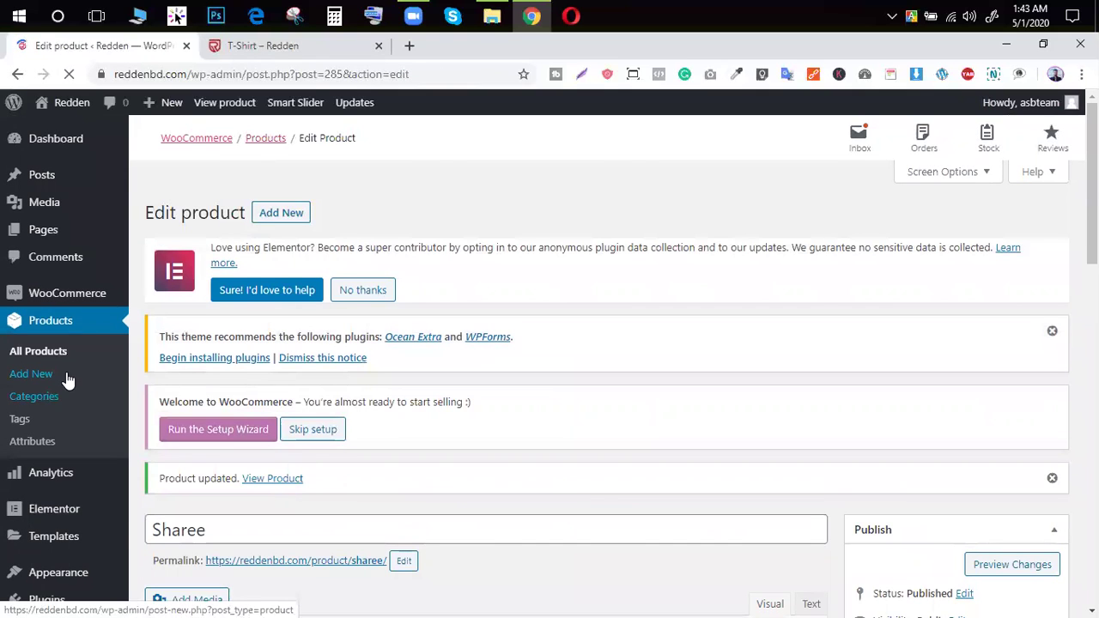
From the product categories list, open the Sharee category's storefront page in a new tab, look it over and select its address.
click(52, 396)
scroll(753, 297, down, 2)
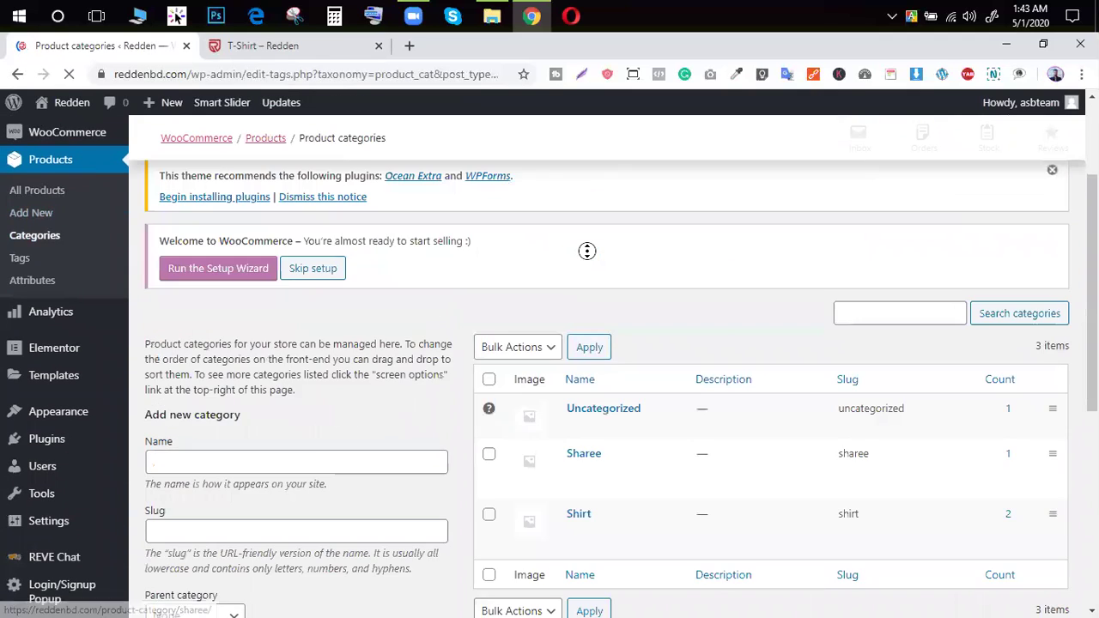
scroll(493, 290, down, 7)
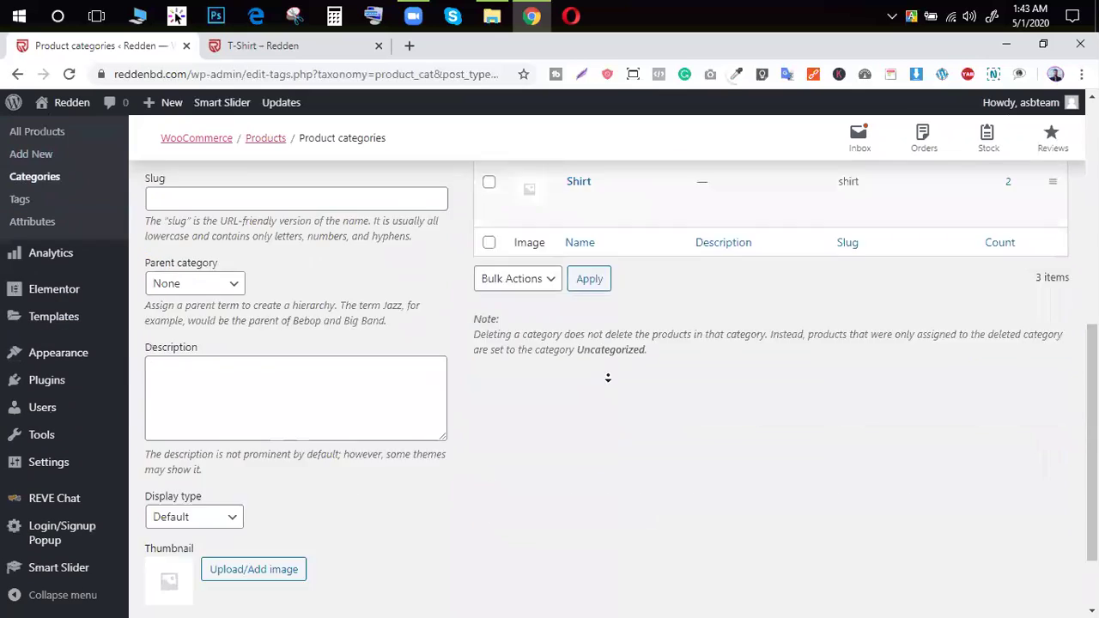
scroll(660, 334, up, 3)
middle_click(583, 298)
key(ctrl+Tab)
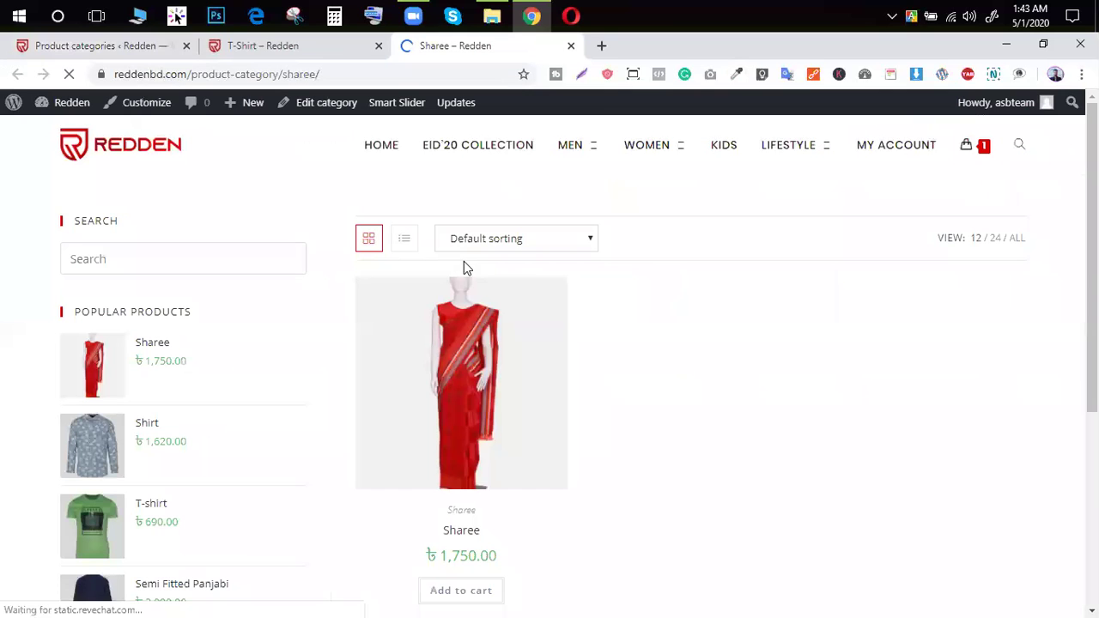
scroll(493, 361, down, 2)
scroll(498, 370, up, 2)
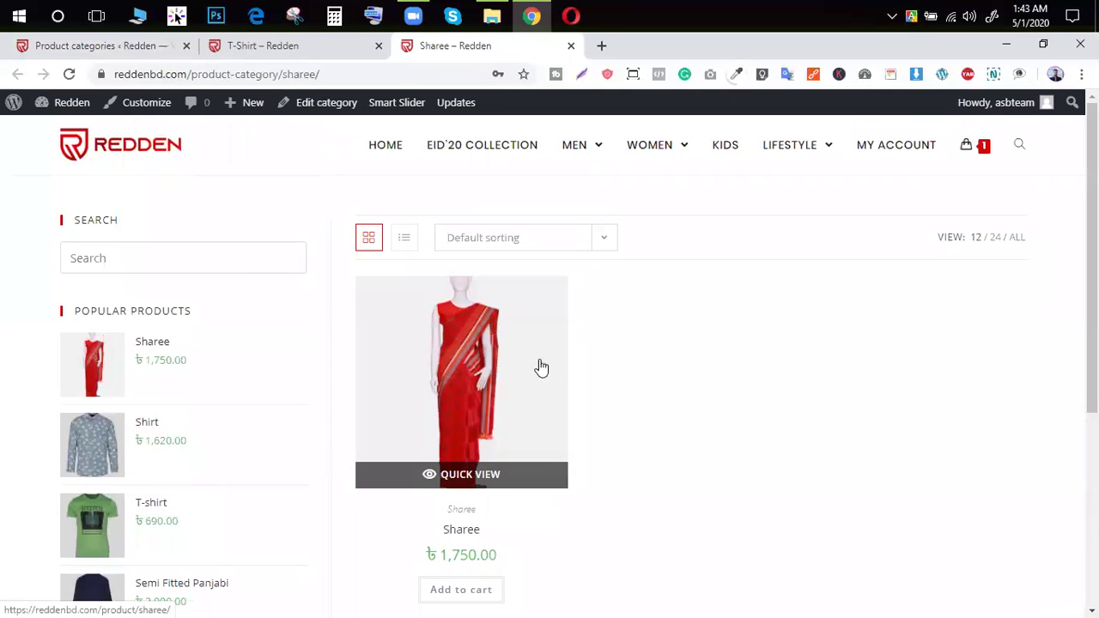
mouse_move(650, 152)
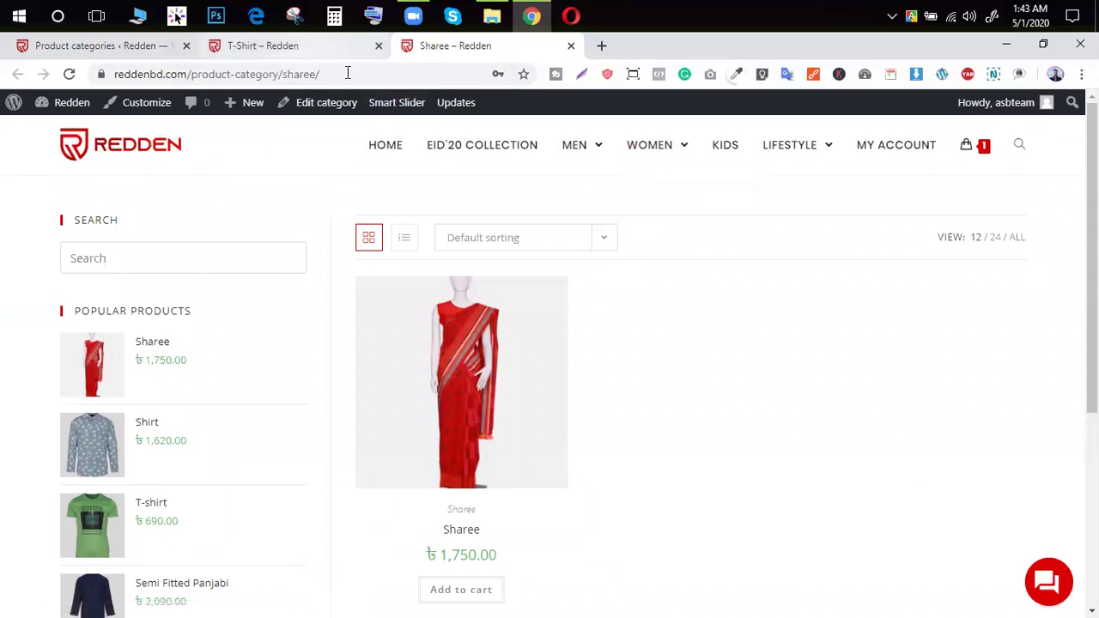
click(207, 82)
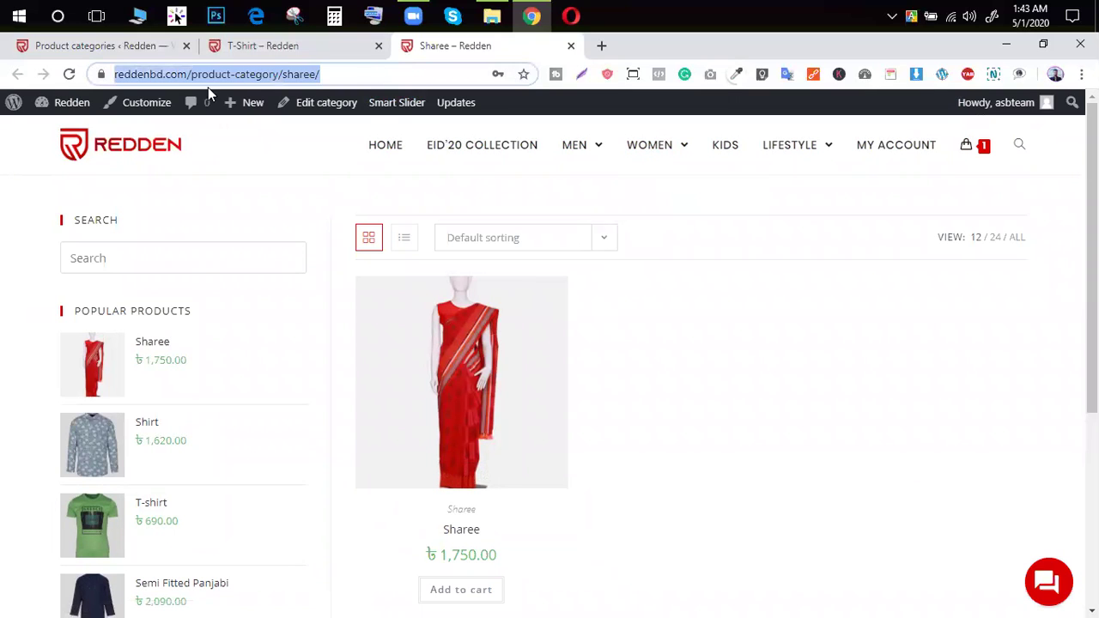
Return to the admin, open the menu editor and add the Sharee product category to the Primary menu.
click(328, 53)
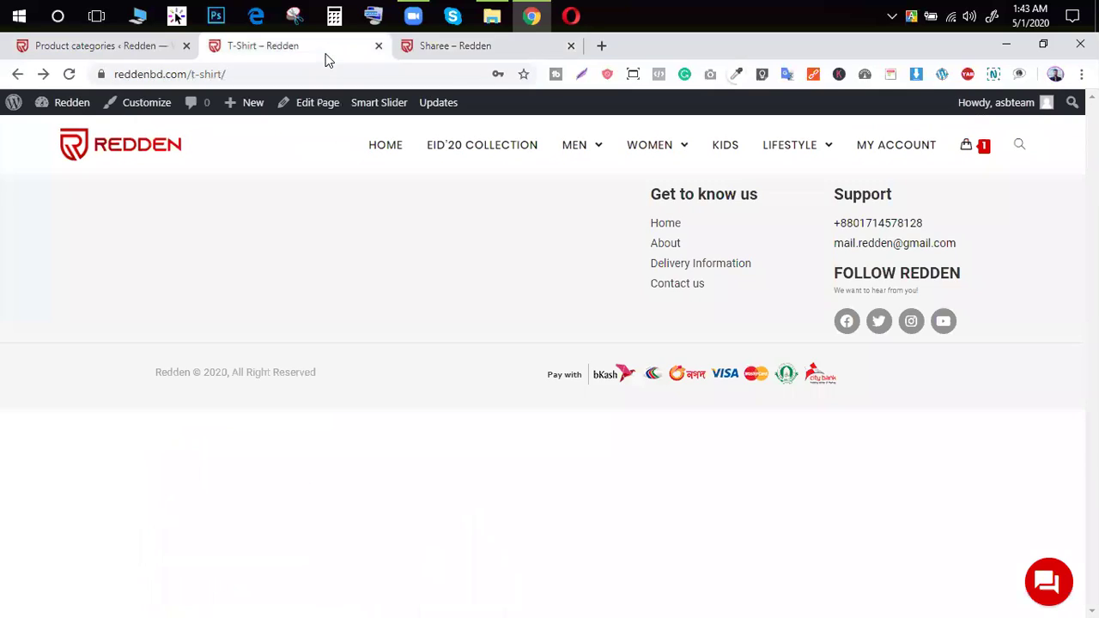
click(160, 47)
scroll(75, 418, up, 2)
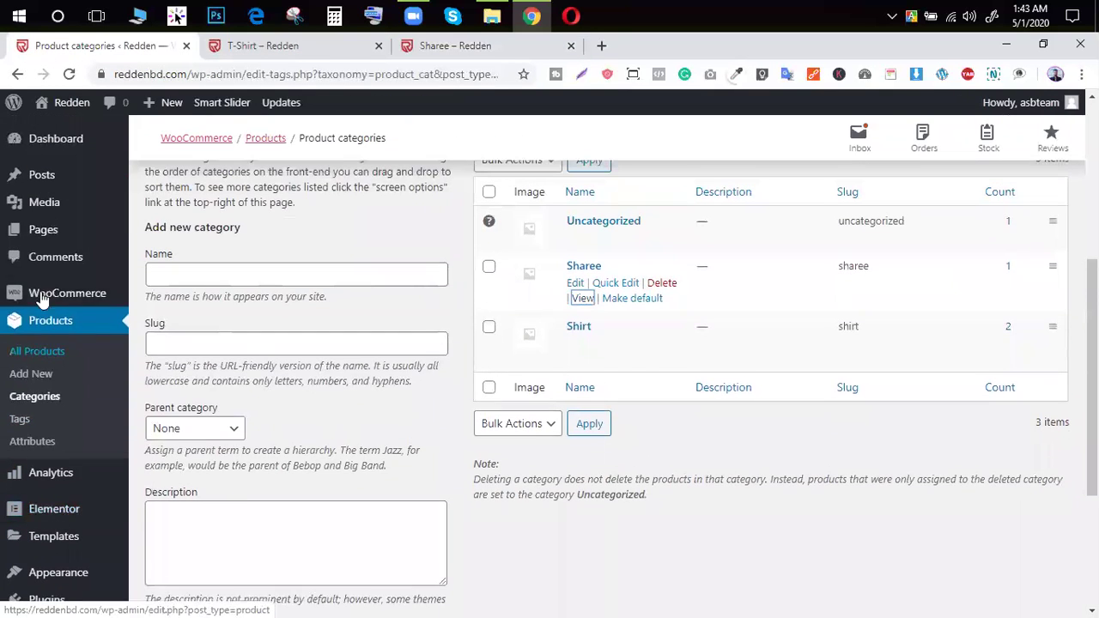
scroll(51, 404, down, 2)
mouse_move(52, 419)
click(158, 481)
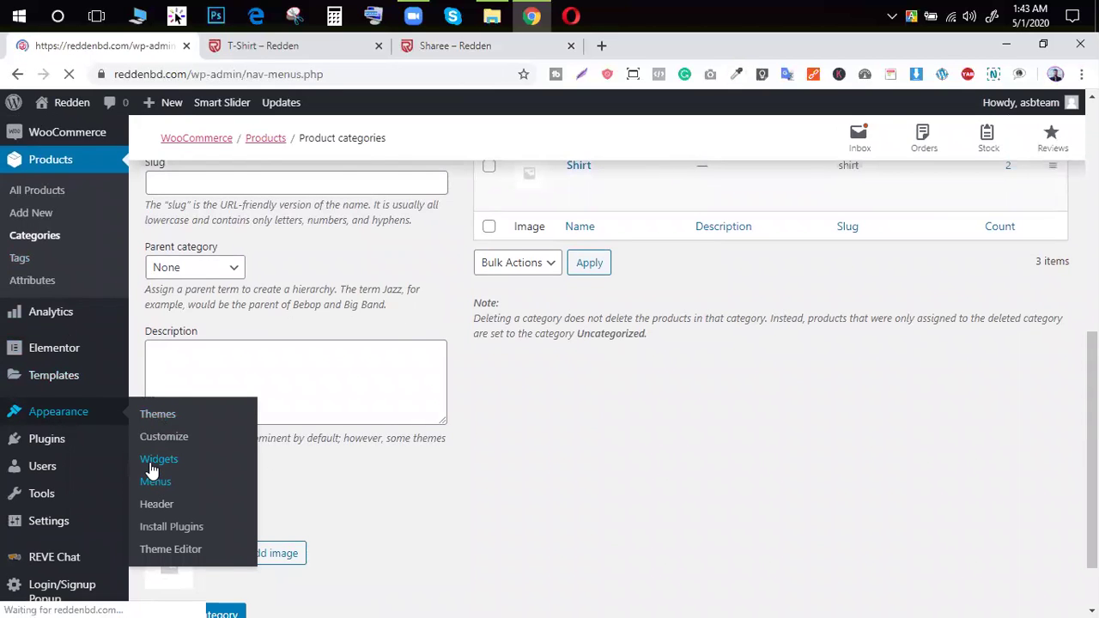
scroll(373, 379, down, 6)
scroll(373, 378, down, 2)
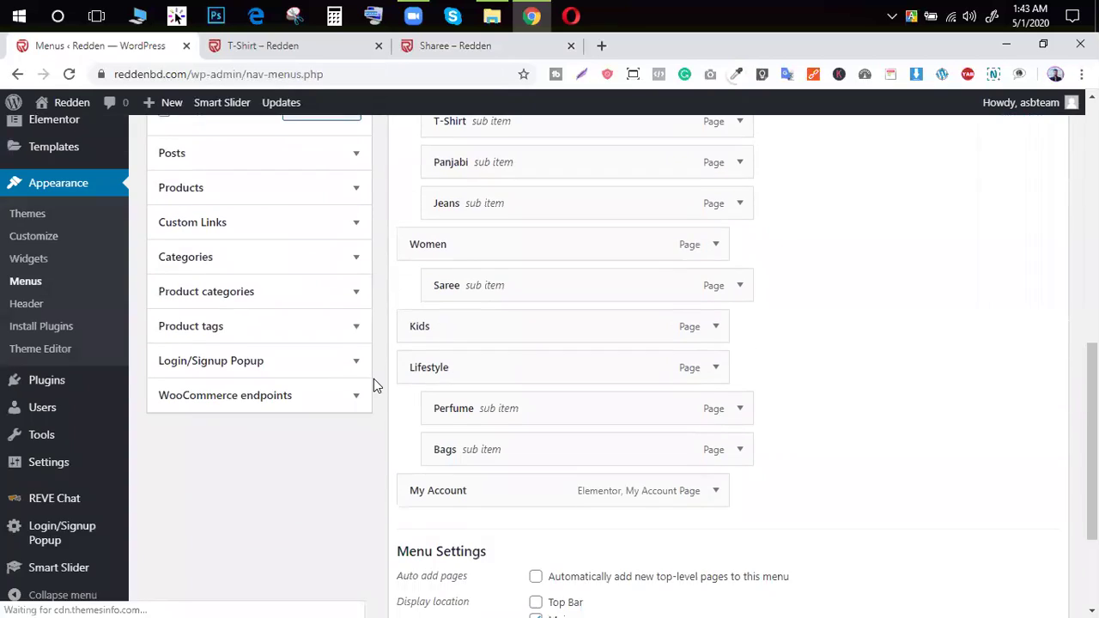
scroll(373, 379, up, 1)
click(233, 380)
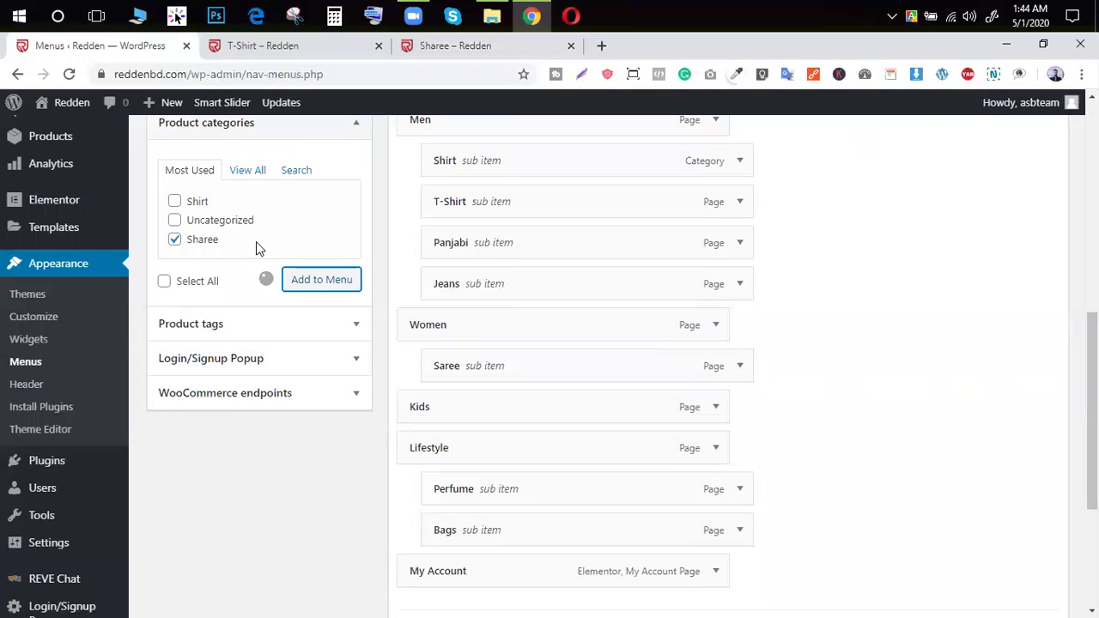
Move the Sharee category item directly beneath Women in the menu structure as a sub item.
scroll(475, 306, down, 3)
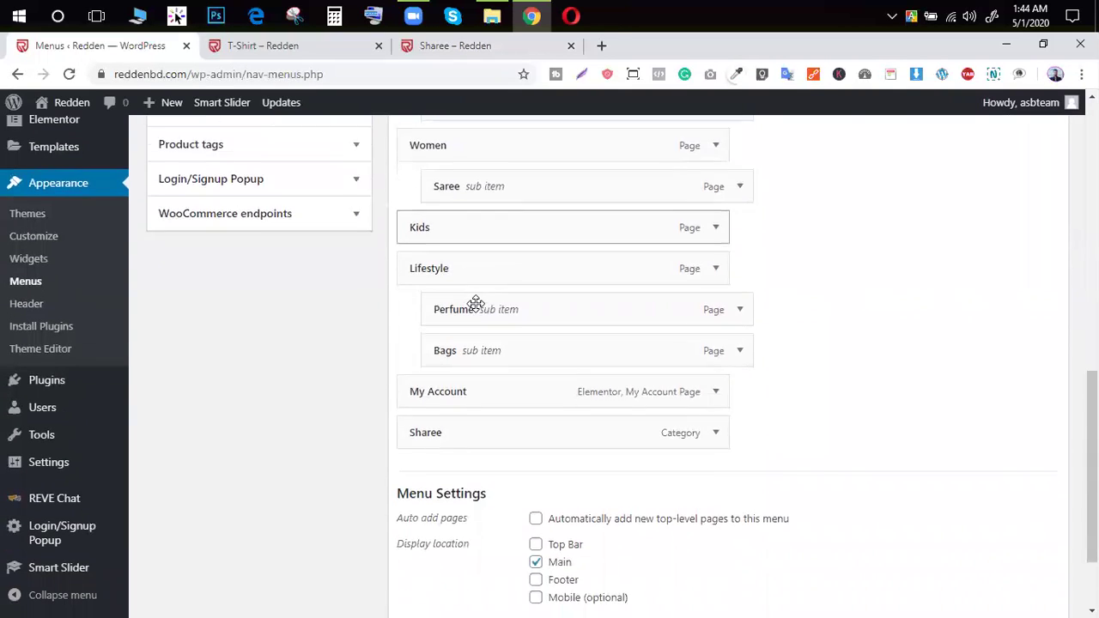
scroll(476, 306, up, 1)
drag(493, 377, 461, 176)
scroll(461, 177, up, 2)
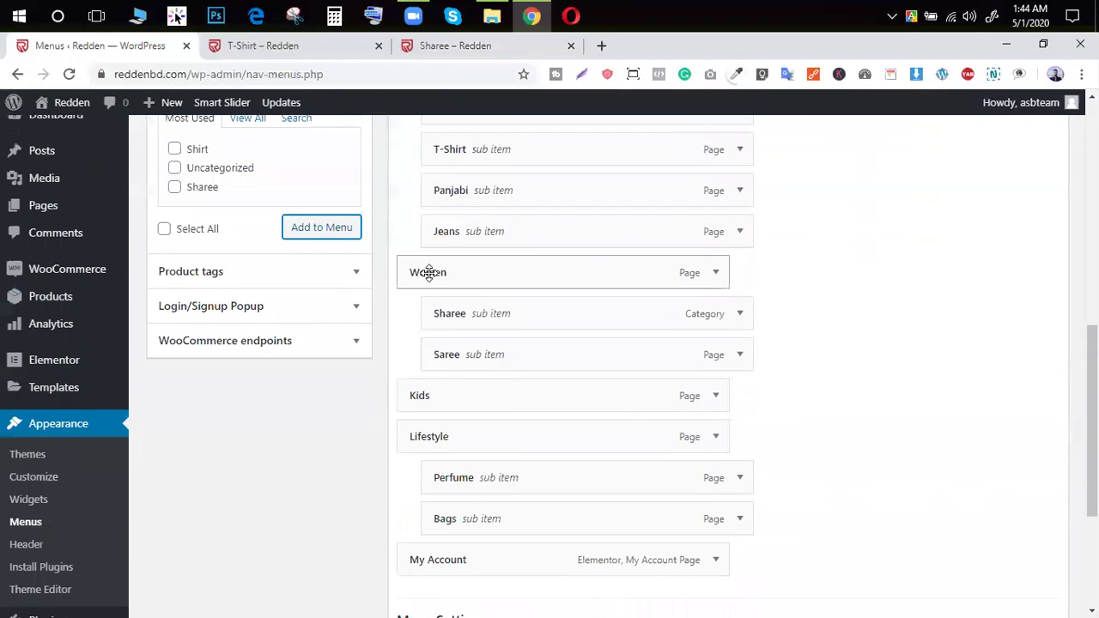
Remove the Saree page item from under Women and save the Primary menu.
click(740, 355)
scroll(486, 513, down, 2)
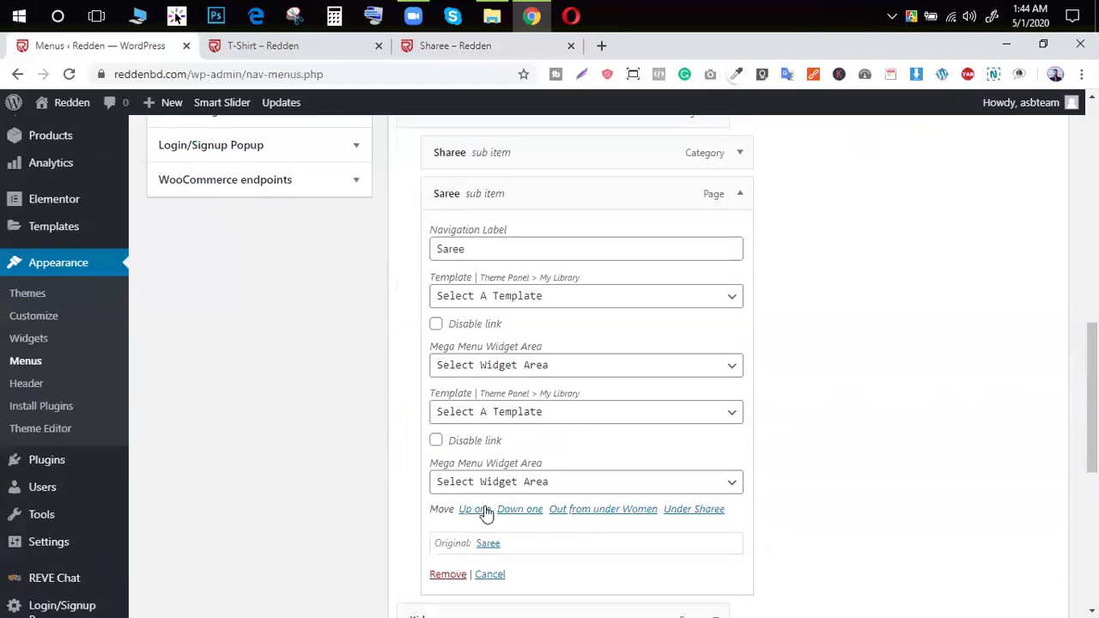
click(448, 574)
scroll(507, 459, up, 2)
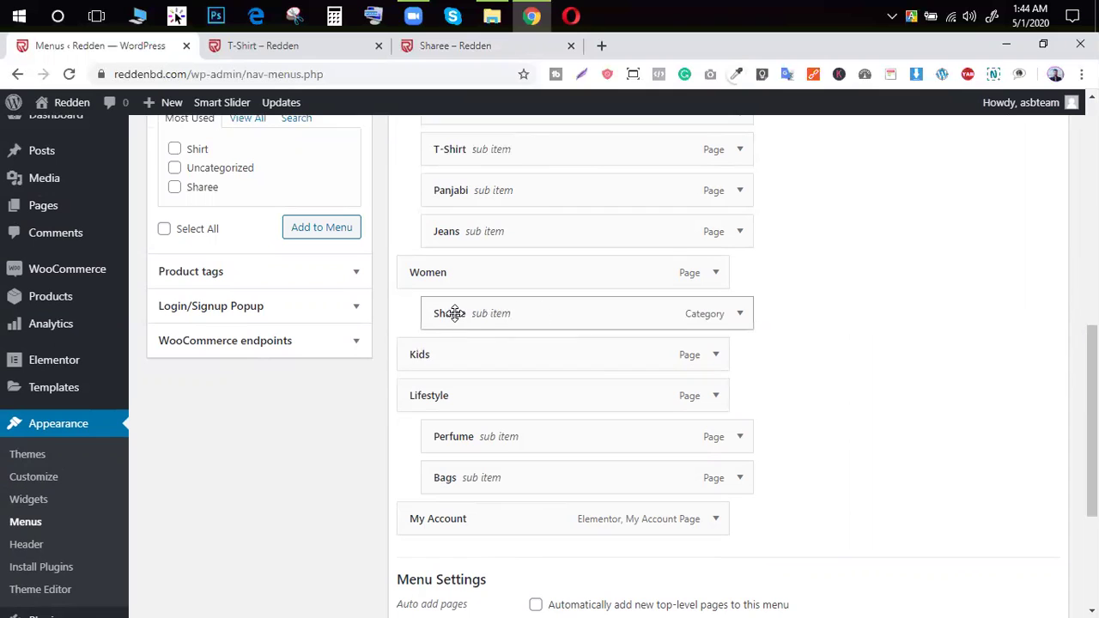
scroll(856, 348, down, 3)
click(1041, 530)
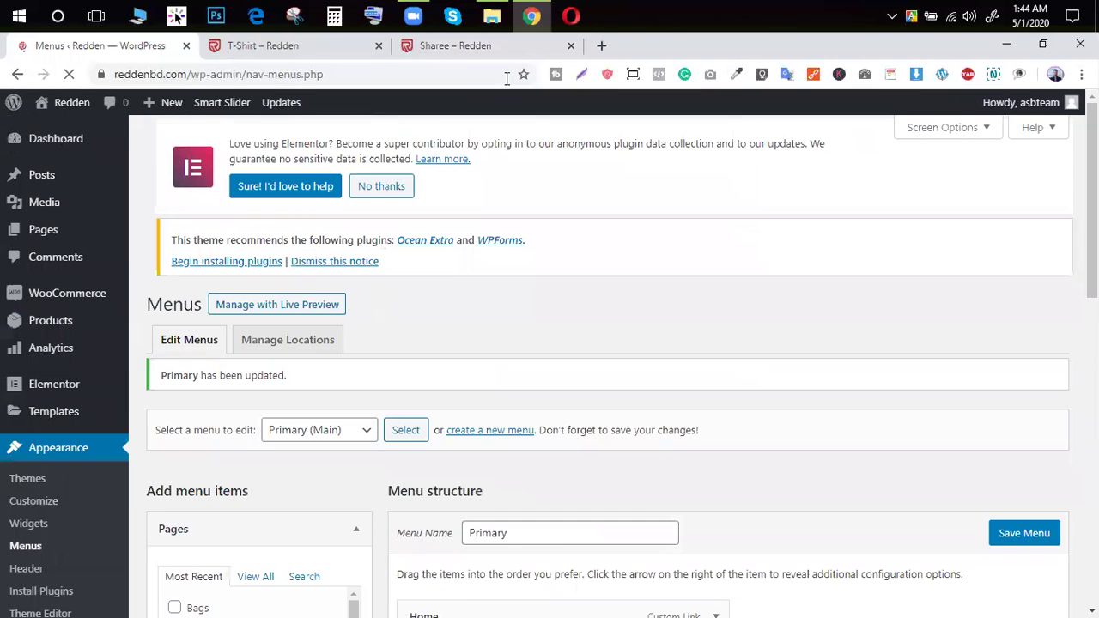
On the storefront, go to the home page, open Sharee under Women and examine the category's product listing.
click(464, 45)
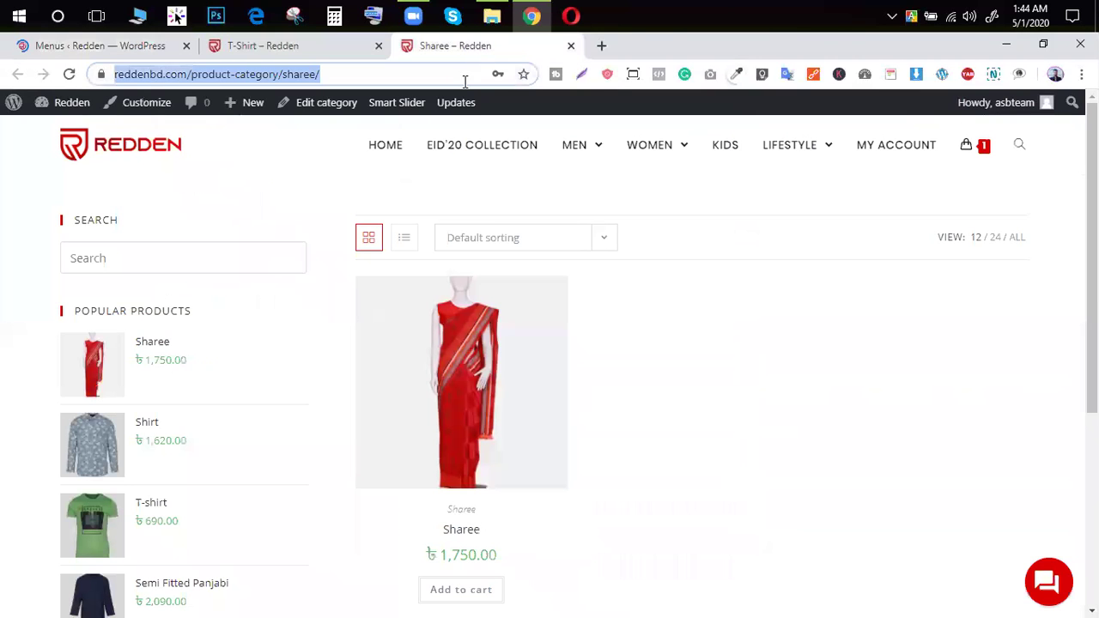
click(160, 151)
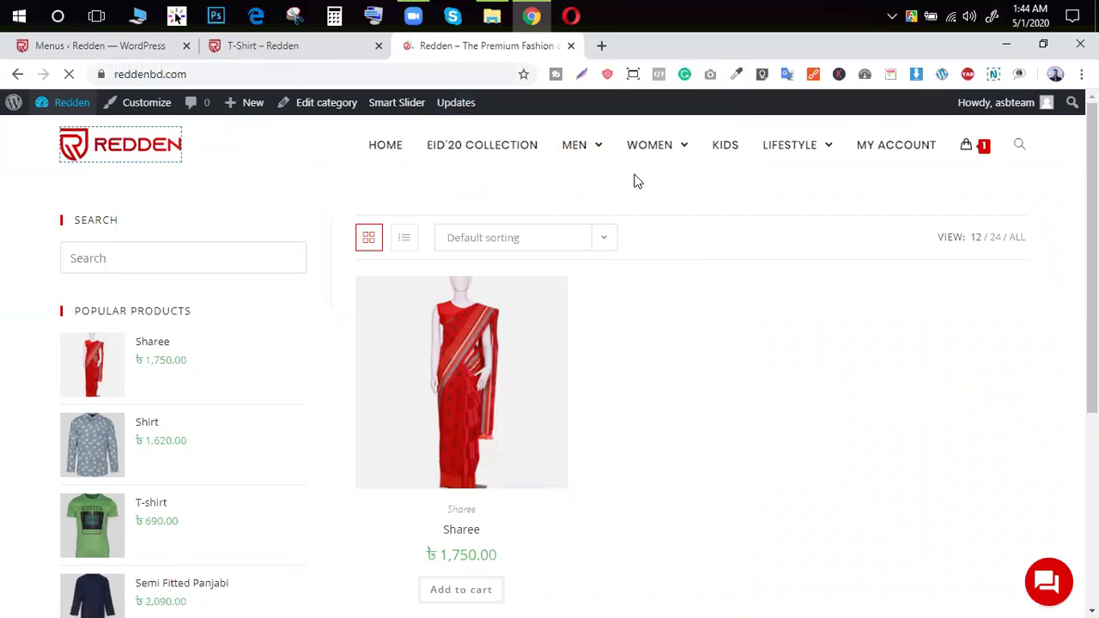
mouse_move(650, 145)
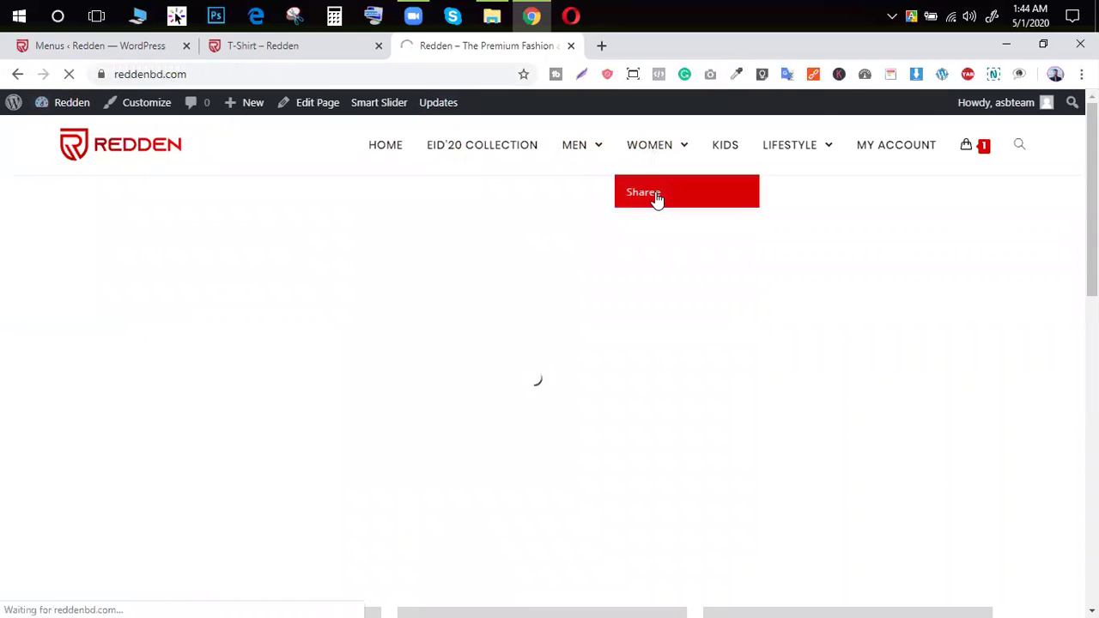
click(656, 196)
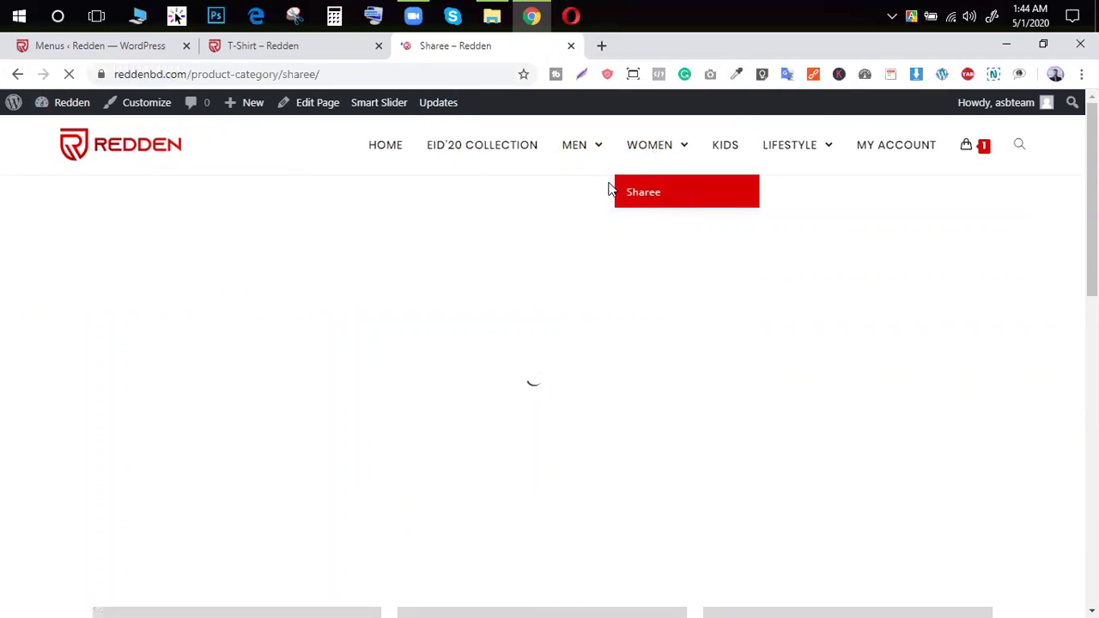
scroll(469, 314, down, 3)
scroll(518, 306, up, 3)
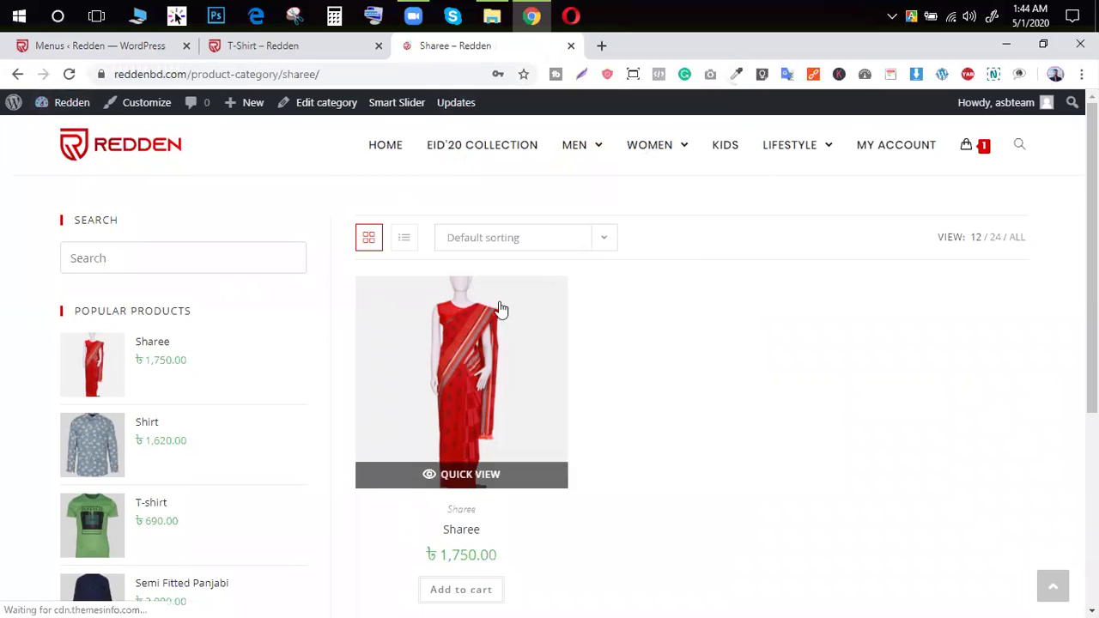
scroll(468, 377, down, 3)
scroll(469, 383, up, 4)
scroll(522, 351, down, 1)
scroll(435, 307, up, 1)
scroll(475, 351, down, 1)
scroll(477, 352, up, 1)
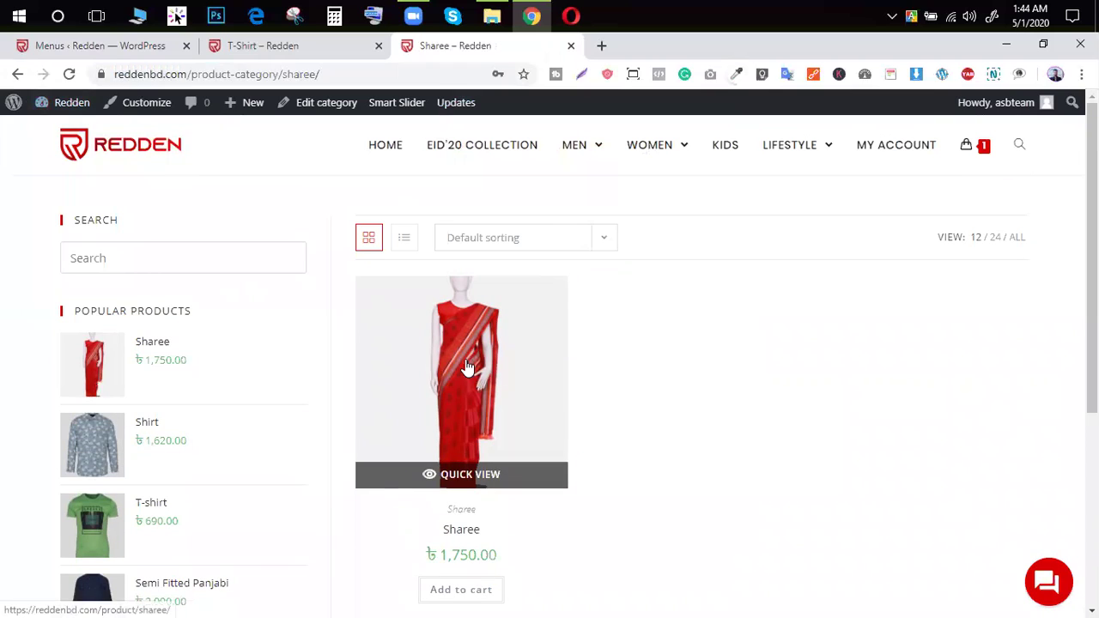
View the Panjabi page under Men on the storefront and return to the admin's menu editor.
mouse_move(589, 160)
click(600, 258)
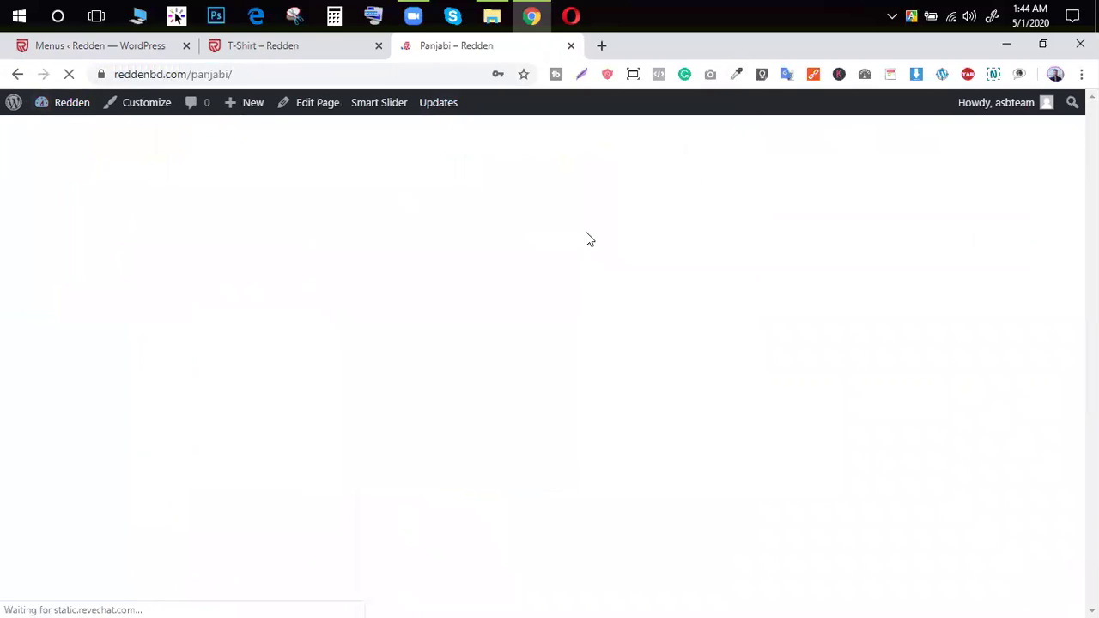
click(275, 46)
click(95, 46)
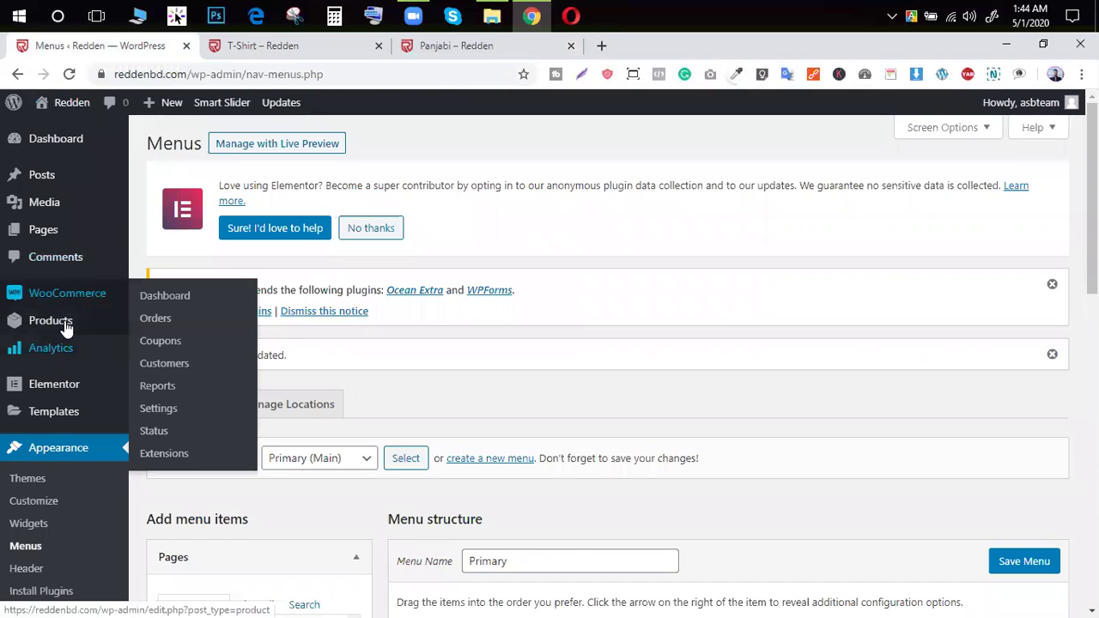
Open the product categories page and add a new category named Panjabi with no parent category.
click(148, 367)
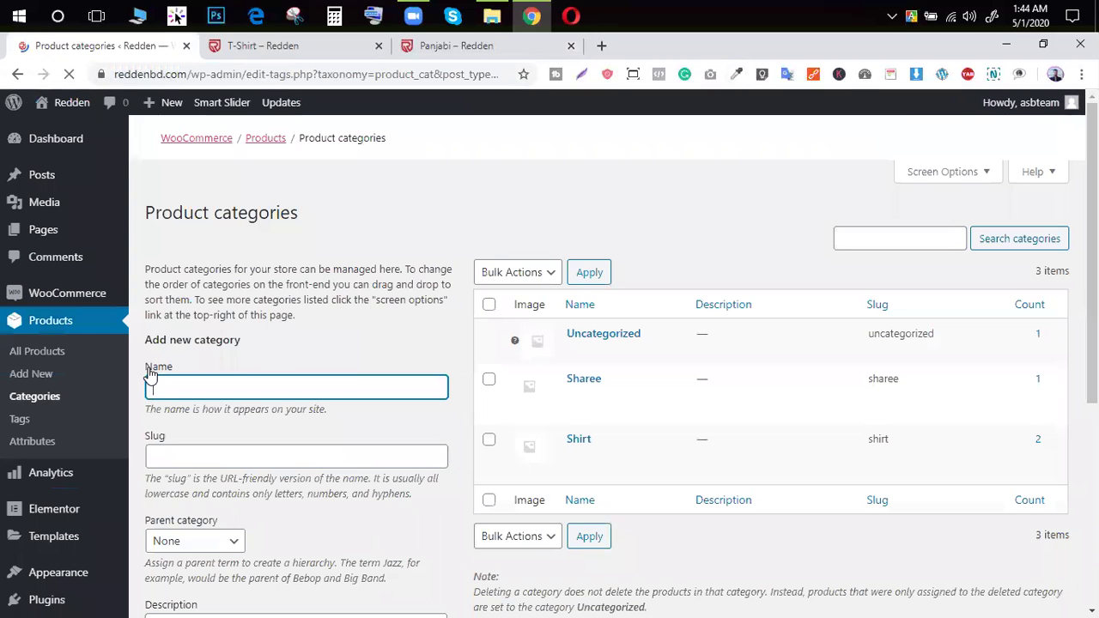
mouse_move(591, 422)
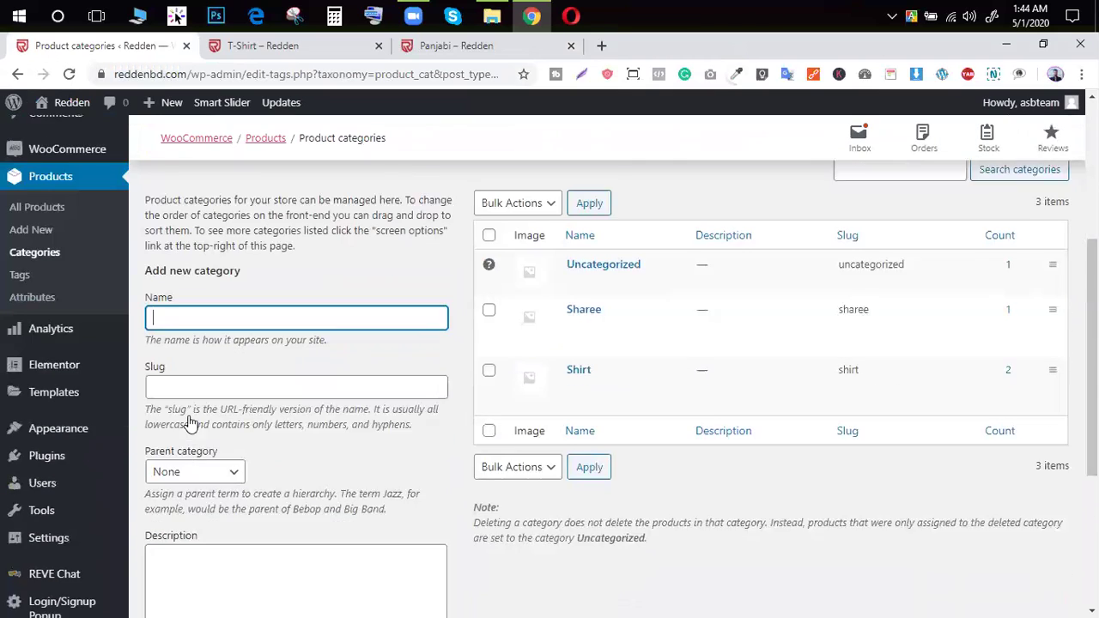
click(187, 308)
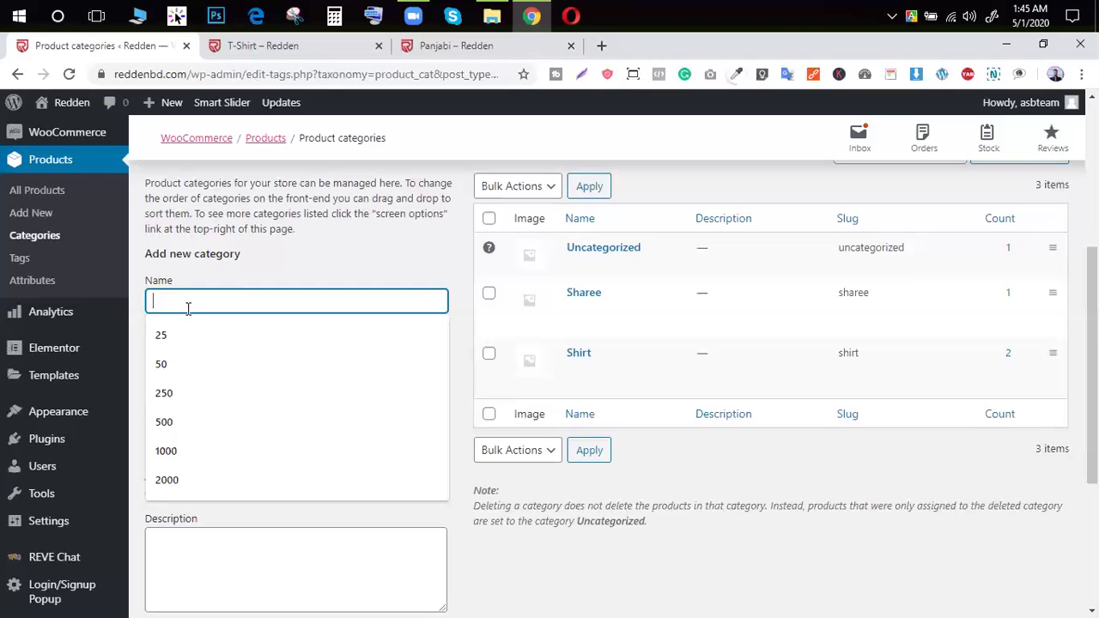
text(Panjabi)
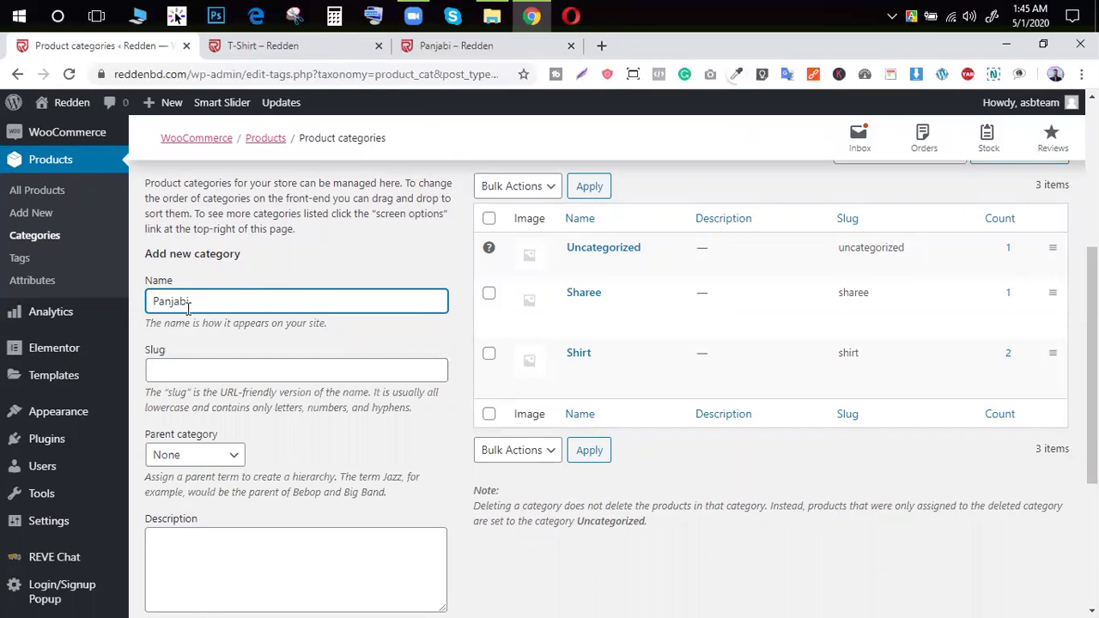
scroll(188, 386, down, 3)
click(221, 530)
scroll(214, 498, up, 3)
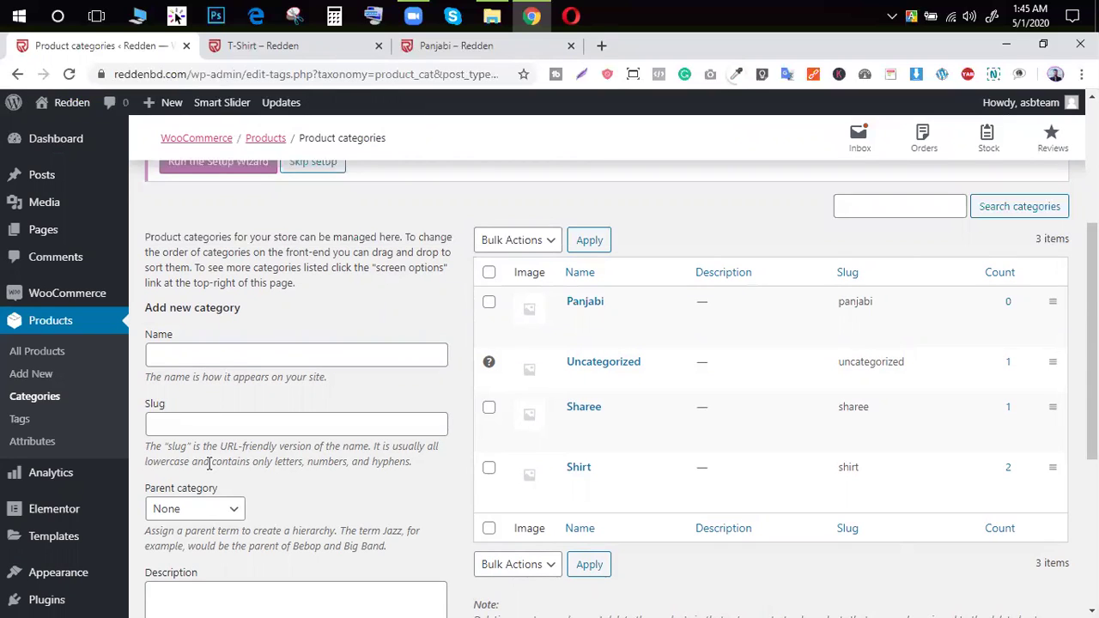
Open the list of all products and look over the products and their assigned categories.
click(46, 355)
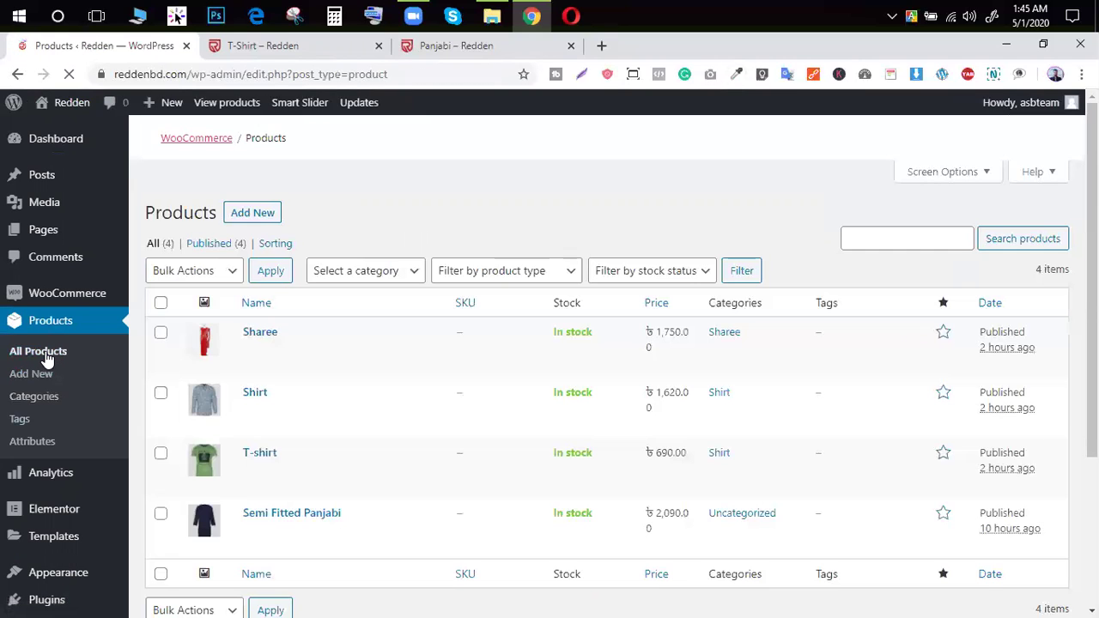
scroll(398, 339, down, 1)
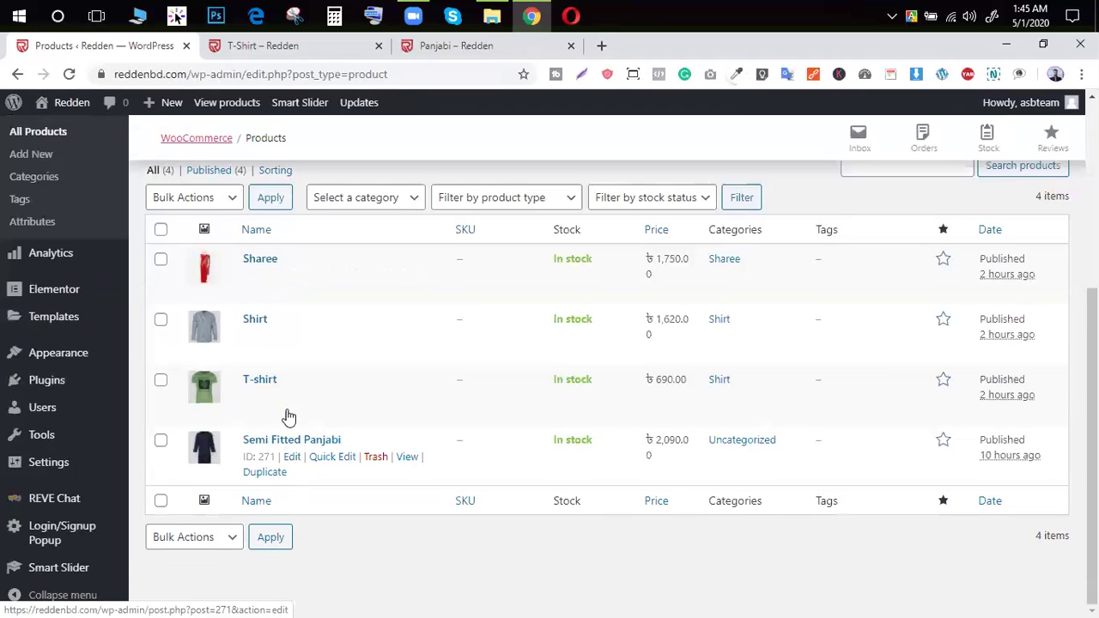
scroll(292, 439, up, 4)
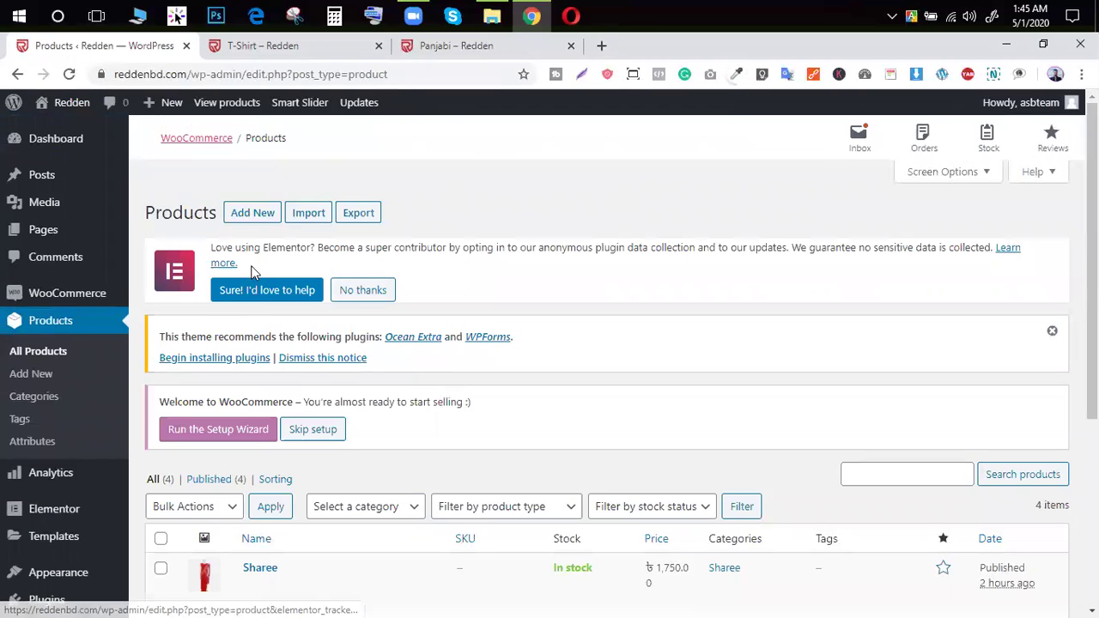
Edit the Semi Fitted Panjabi product, assign it the Panjabi category instead of Uncategorized, and update the product.
scroll(456, 334, down, 4)
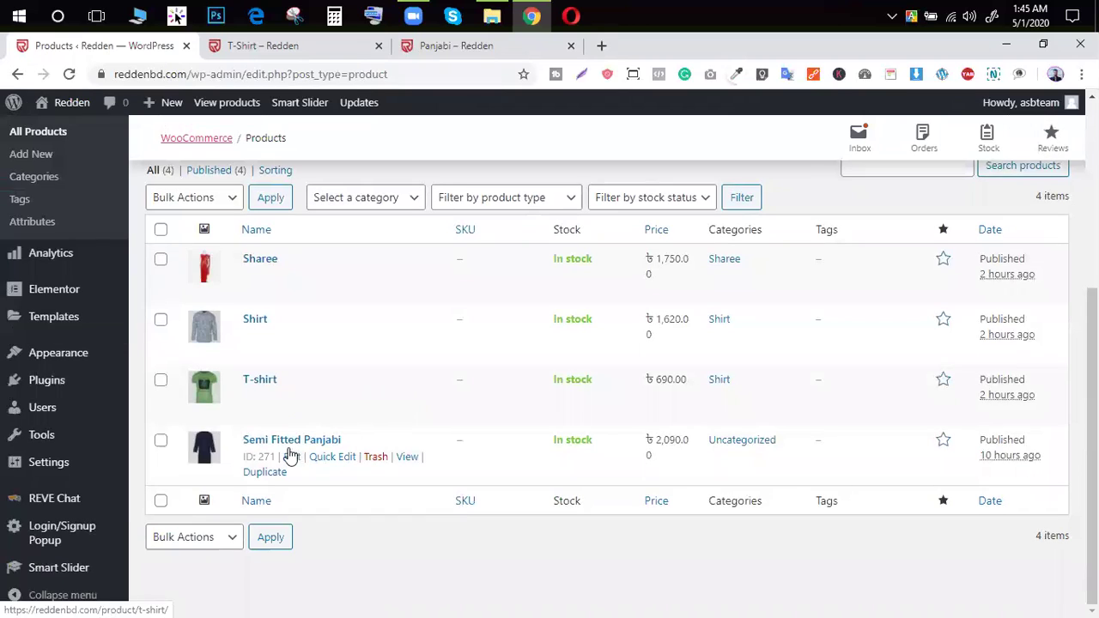
click(292, 457)
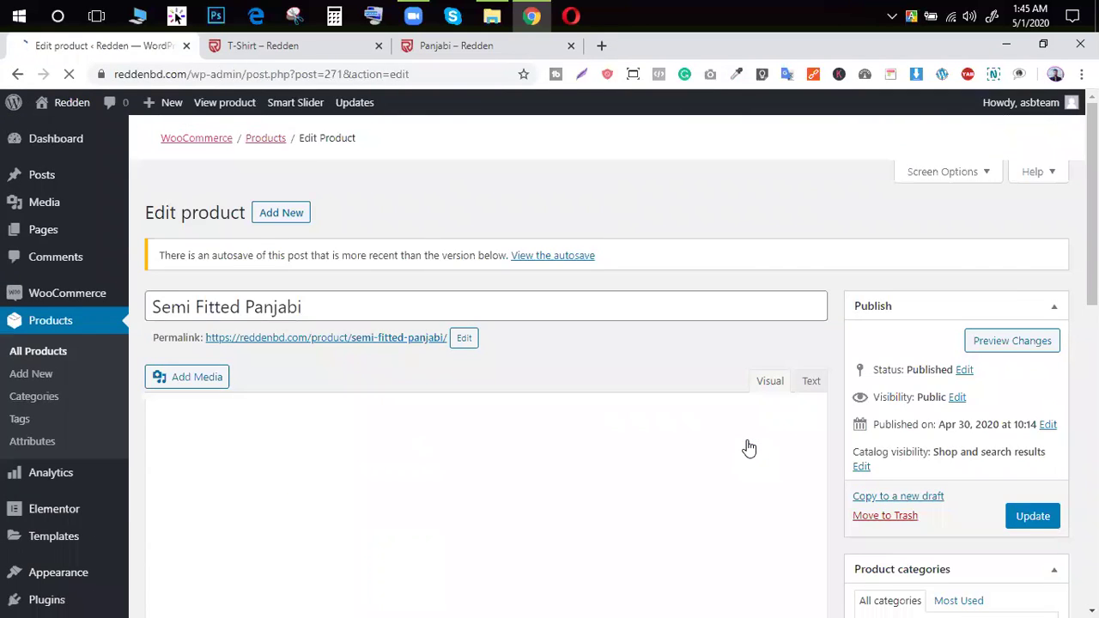
scroll(748, 447, down, 5)
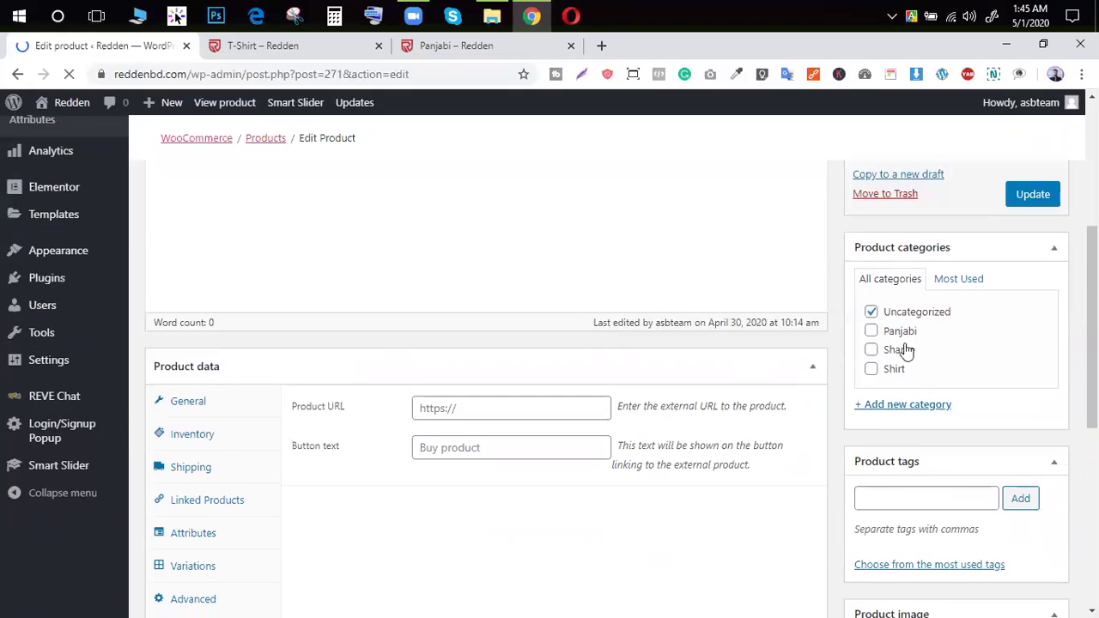
scroll(858, 394, down, 10)
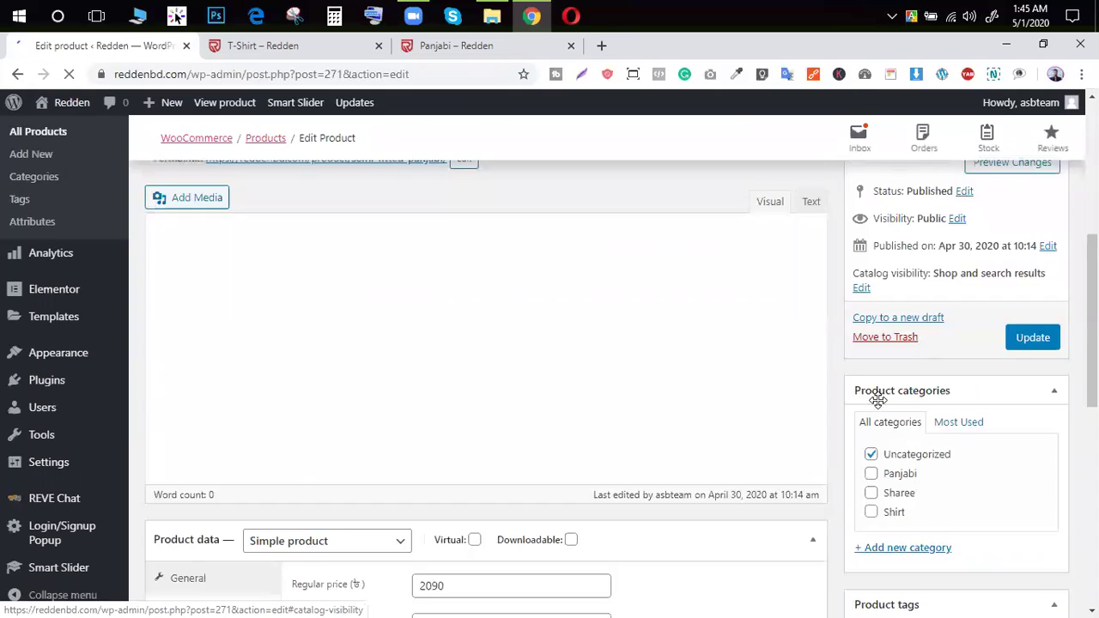
scroll(860, 402, down, 2)
click(870, 312)
click(871, 293)
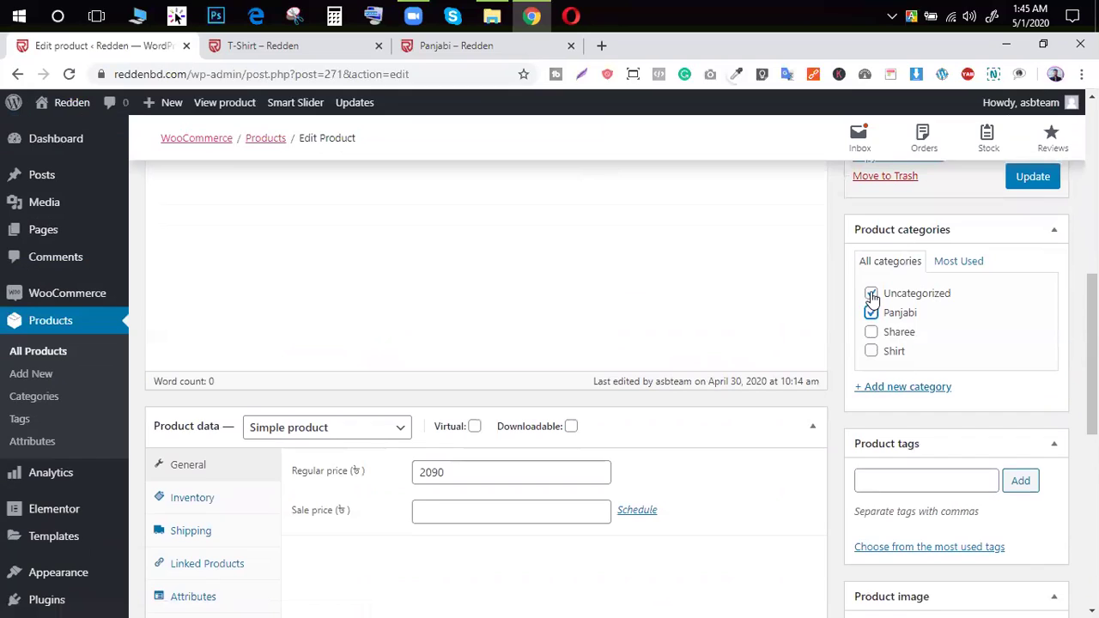
click(1032, 177)
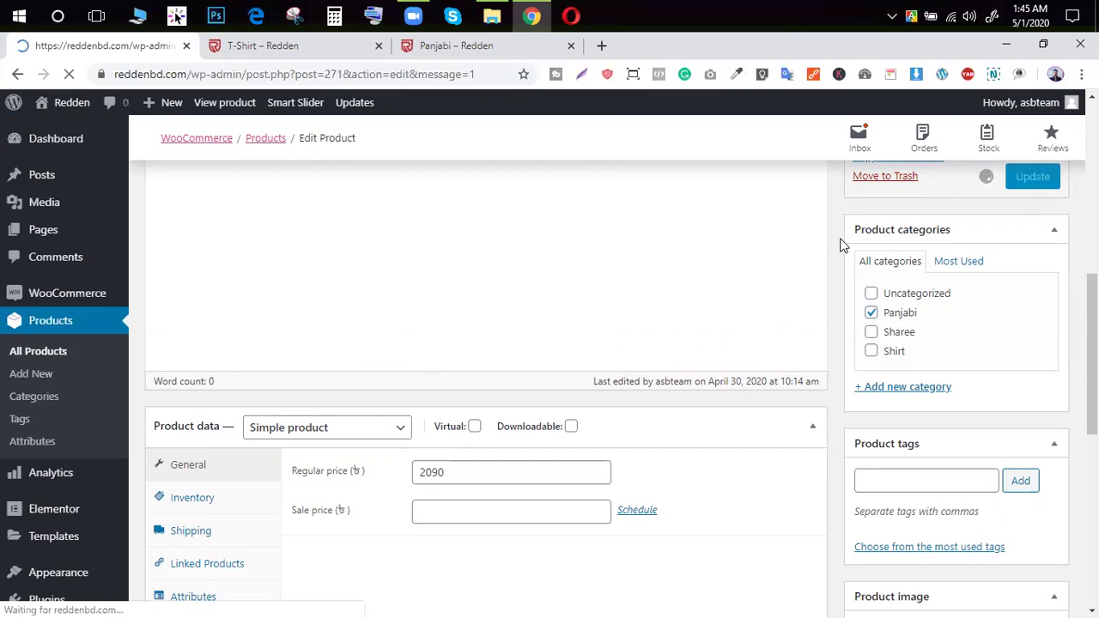
Open the admin's menu editor and add the Panjabi product category to the Primary menu.
scroll(61, 158, down, 8)
scroll(86, 468, up, 4)
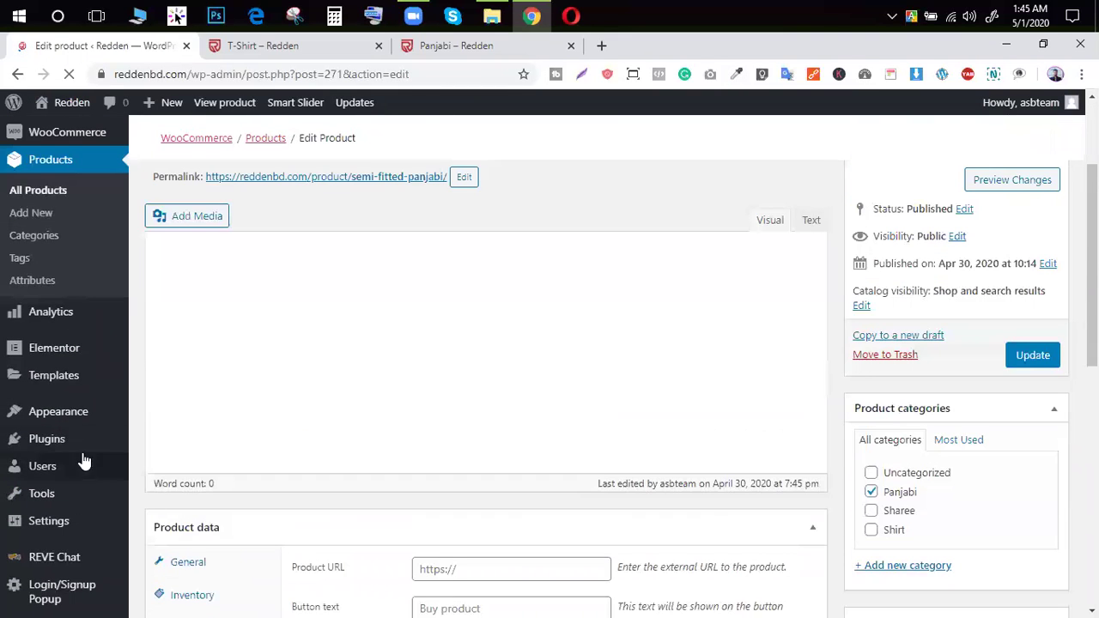
scroll(60, 455, up, 4)
scroll(49, 498, down, 1)
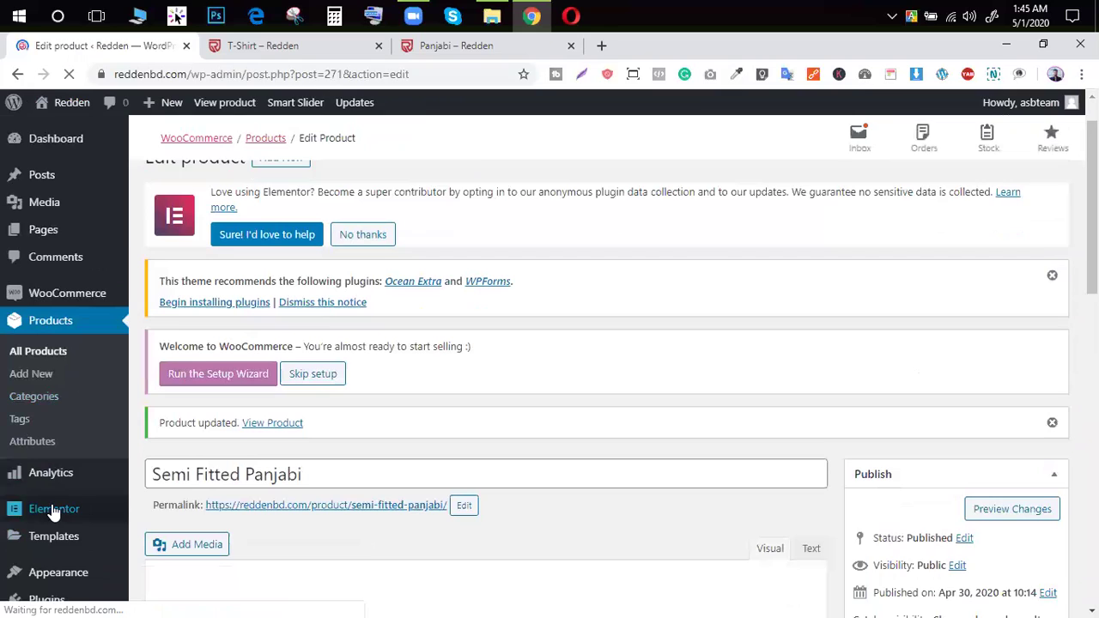
mouse_move(49, 492)
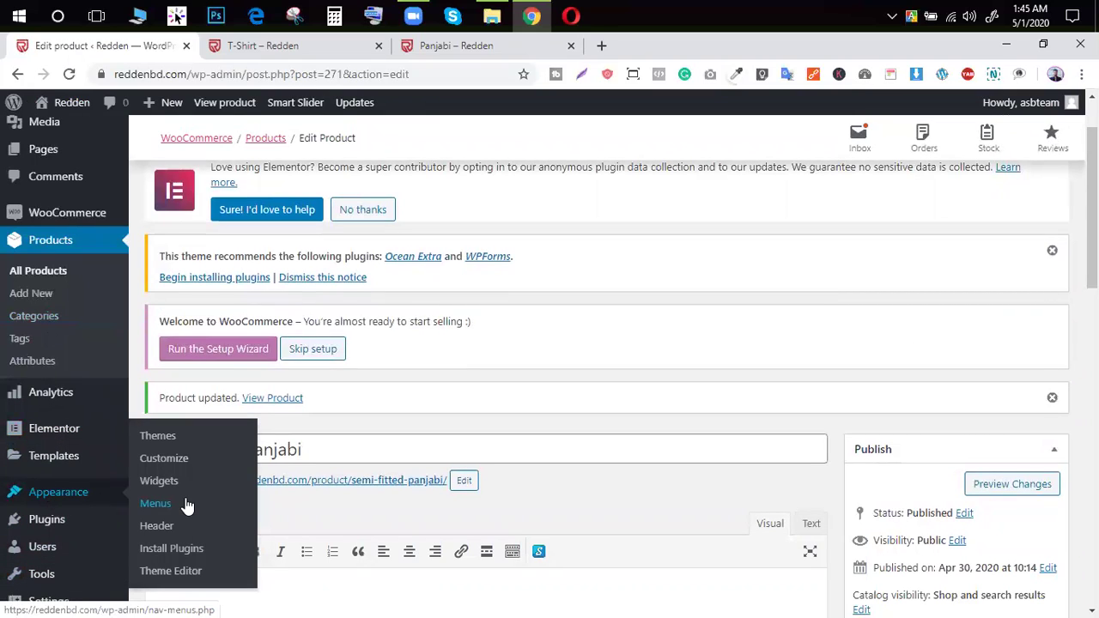
click(166, 505)
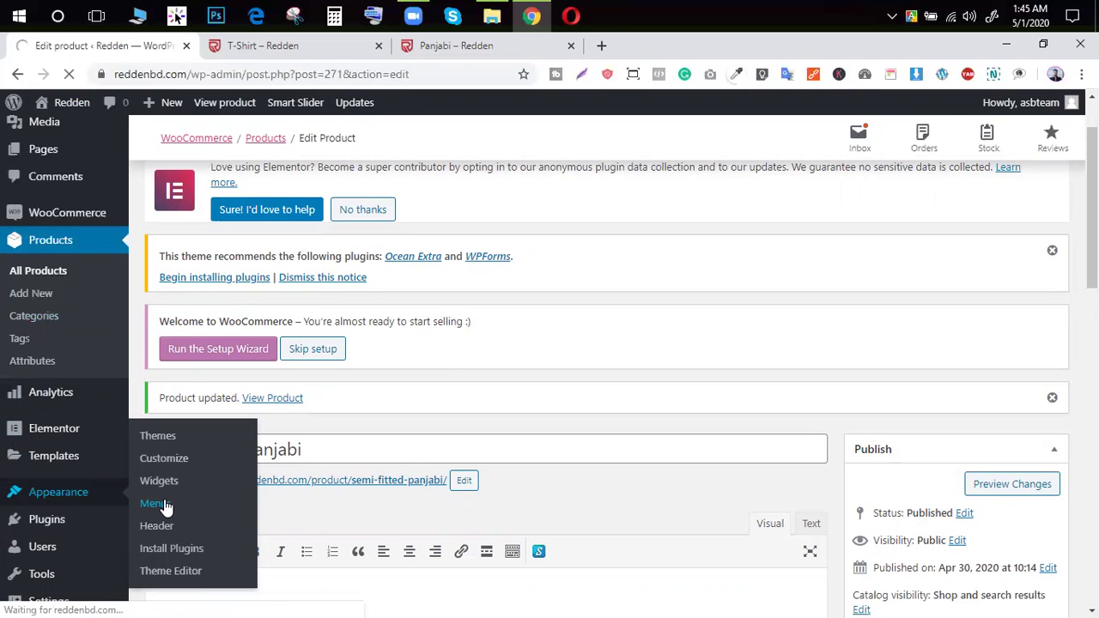
scroll(206, 464, down, 5)
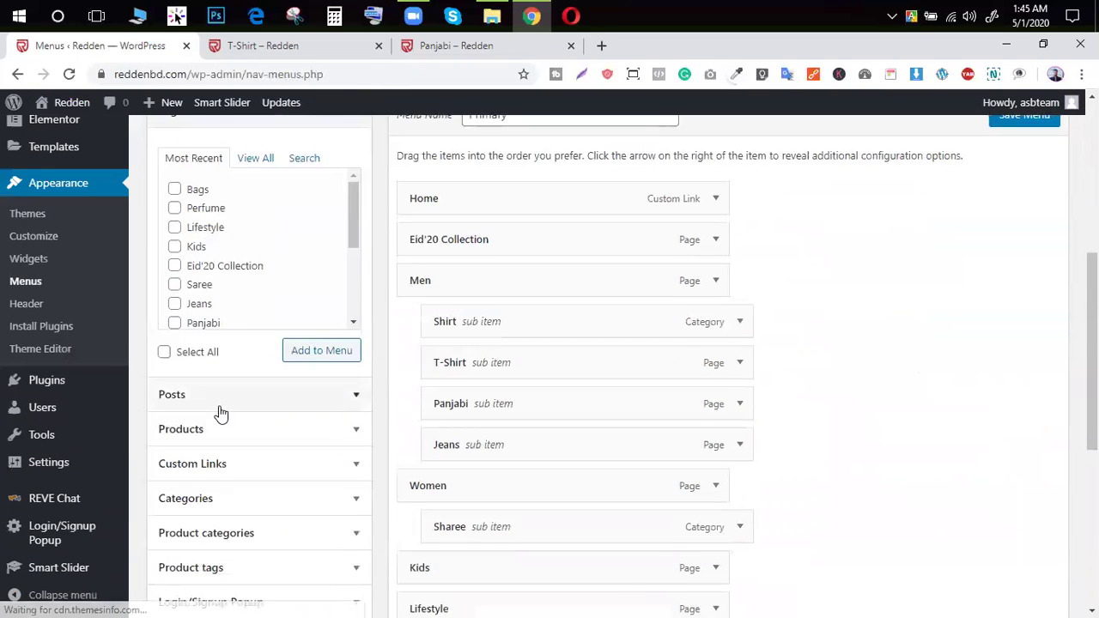
scroll(221, 413, down, 3)
click(246, 291)
scroll(180, 258, up, 1)
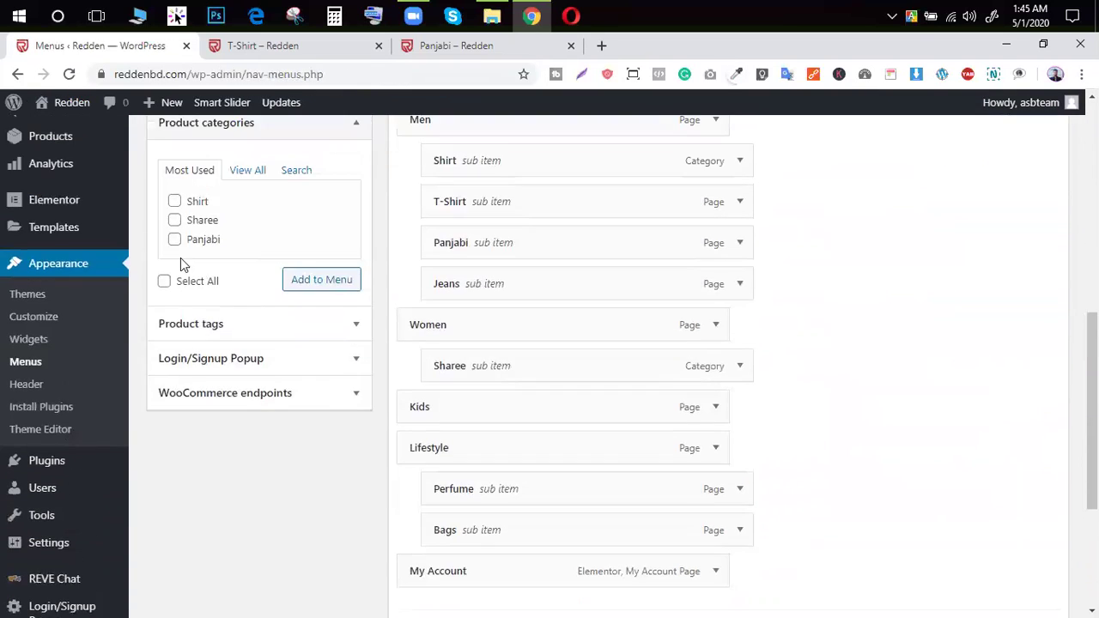
click(175, 241)
click(331, 281)
Move the new Panjabi category item under Men as a sub-item directly below T-Shirt.
scroll(343, 300, down, 2)
drag(437, 447, 463, 164)
scroll(450, 207, up, 2)
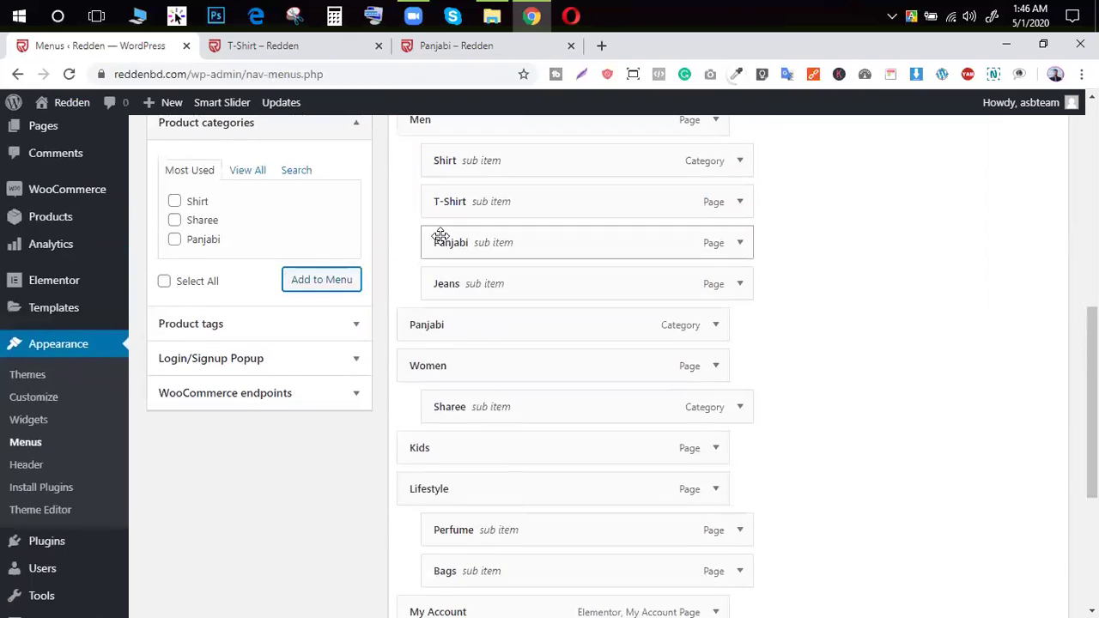
scroll(439, 137, up, 2)
drag(442, 388, 507, 309)
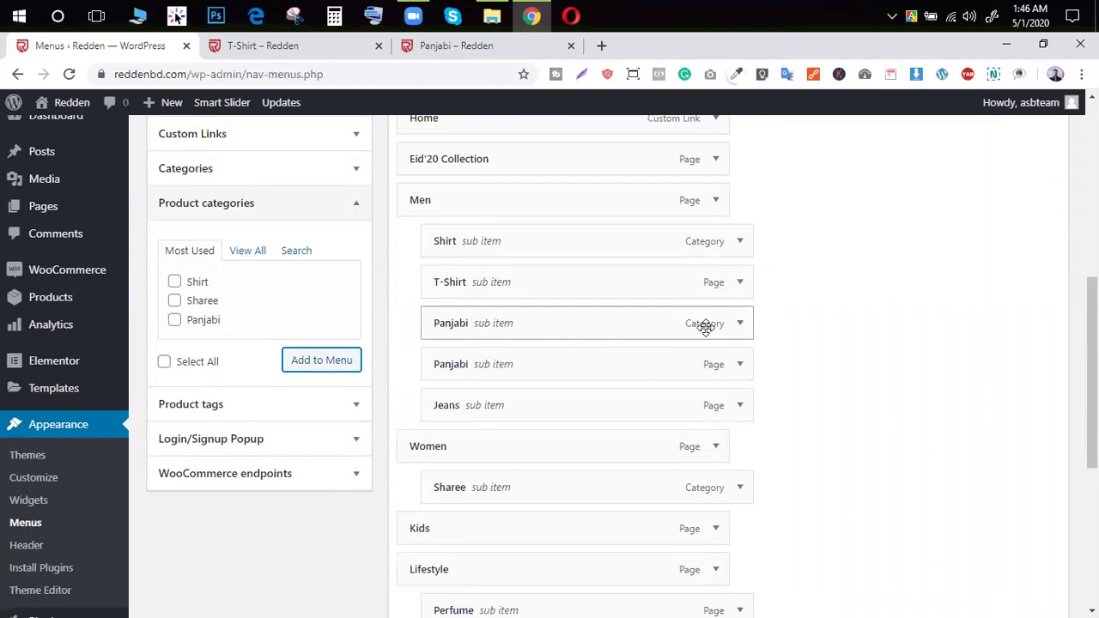
Remove the old Panjabi page sub-item from under Men and save the Primary menu.
click(740, 365)
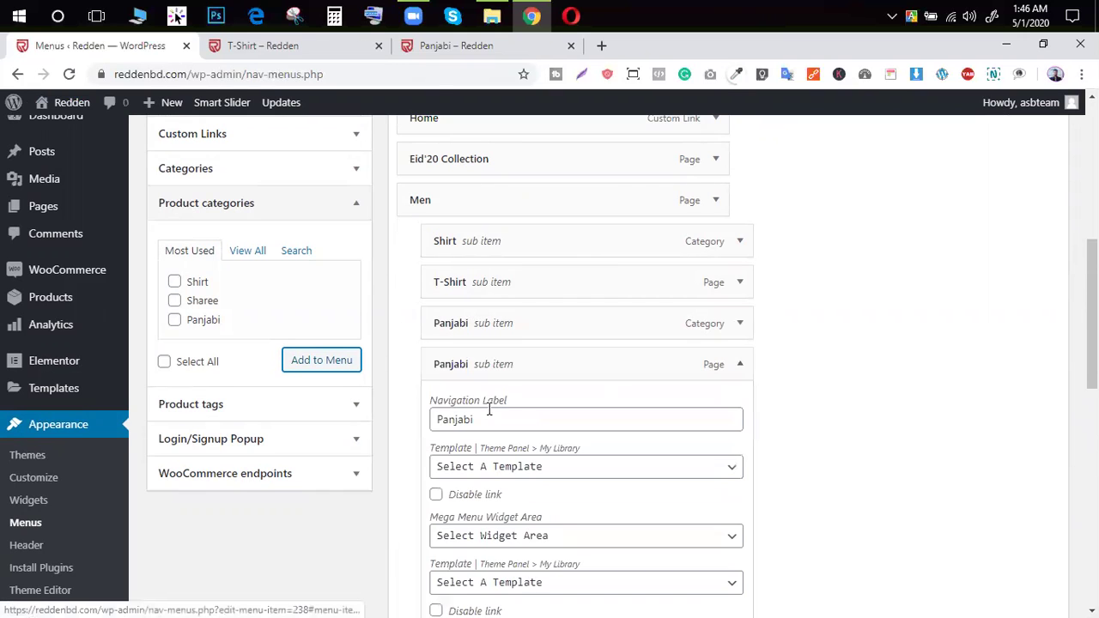
scroll(460, 419, down, 3)
click(447, 503)
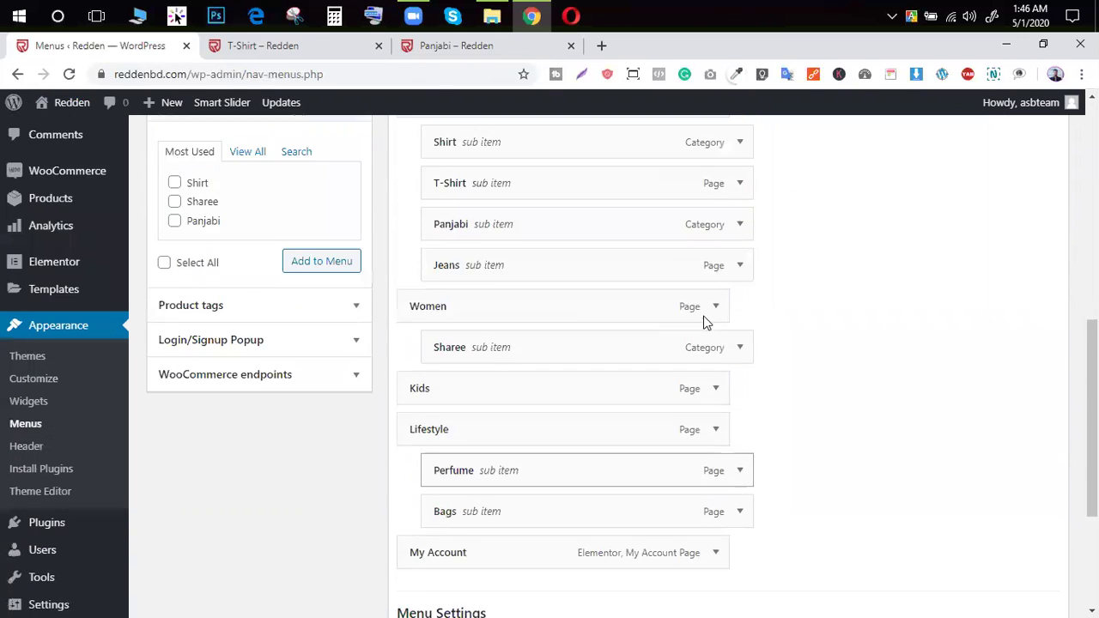
scroll(985, 500, down, 3)
click(1023, 527)
scroll(584, 307, up, 3)
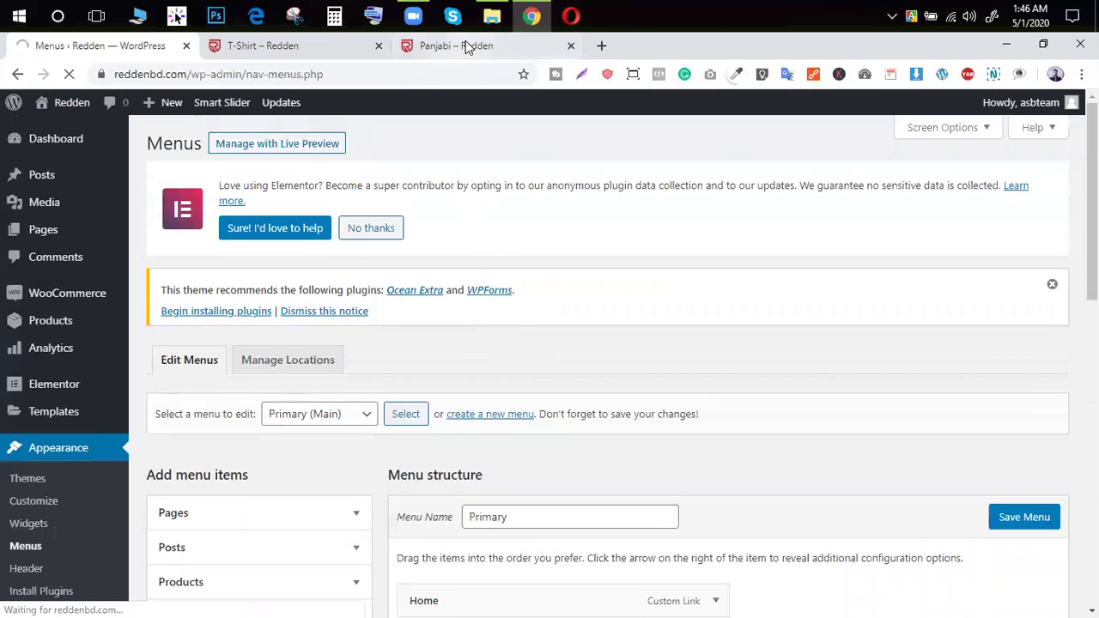
Go back to the storefront's home page, open Panjabi under Men and examine the category's product listing.
click(465, 43)
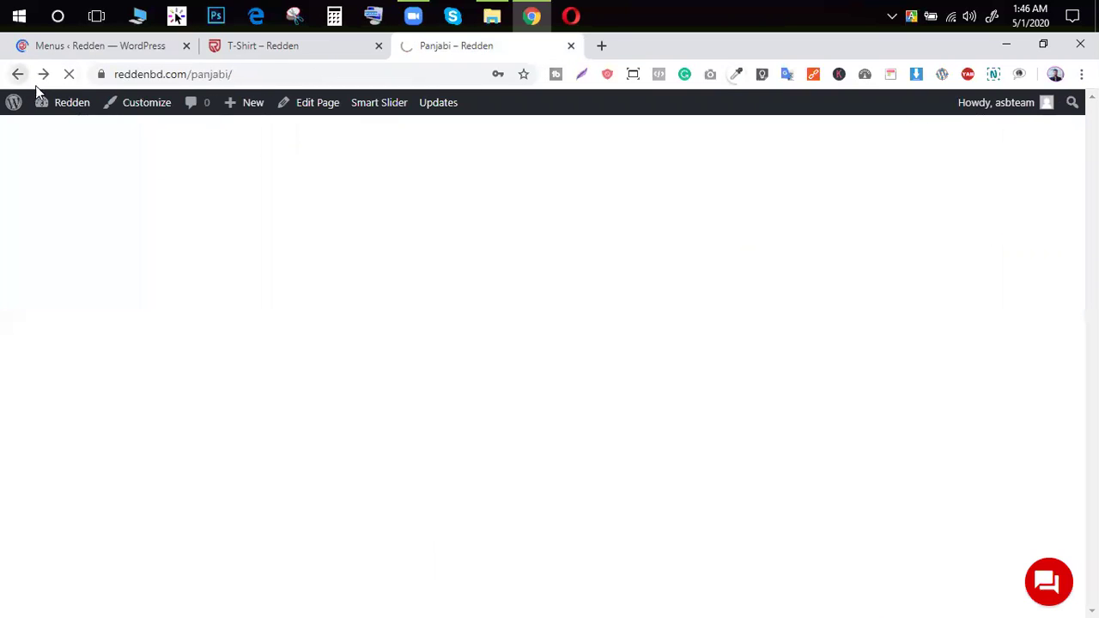
click(69, 74)
click(17, 74)
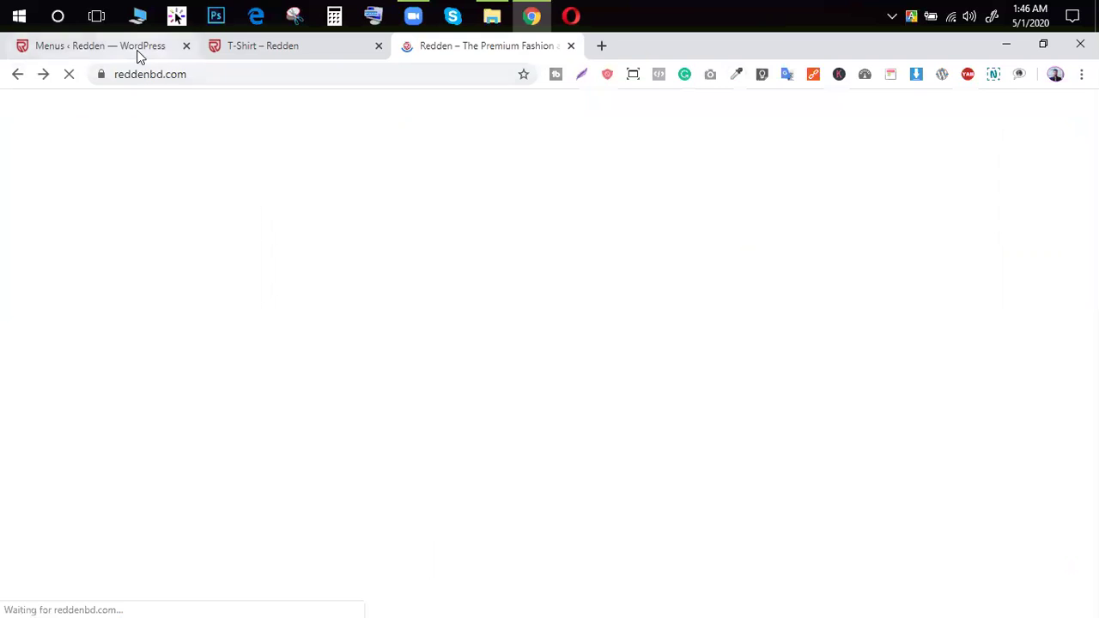
mouse_move(569, 148)
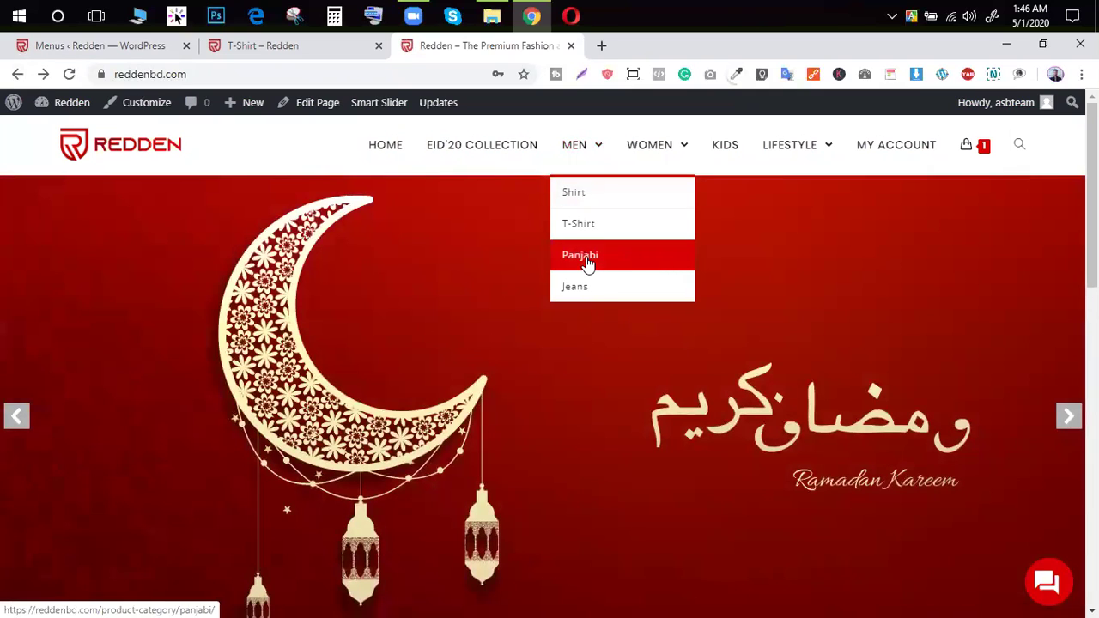
click(588, 262)
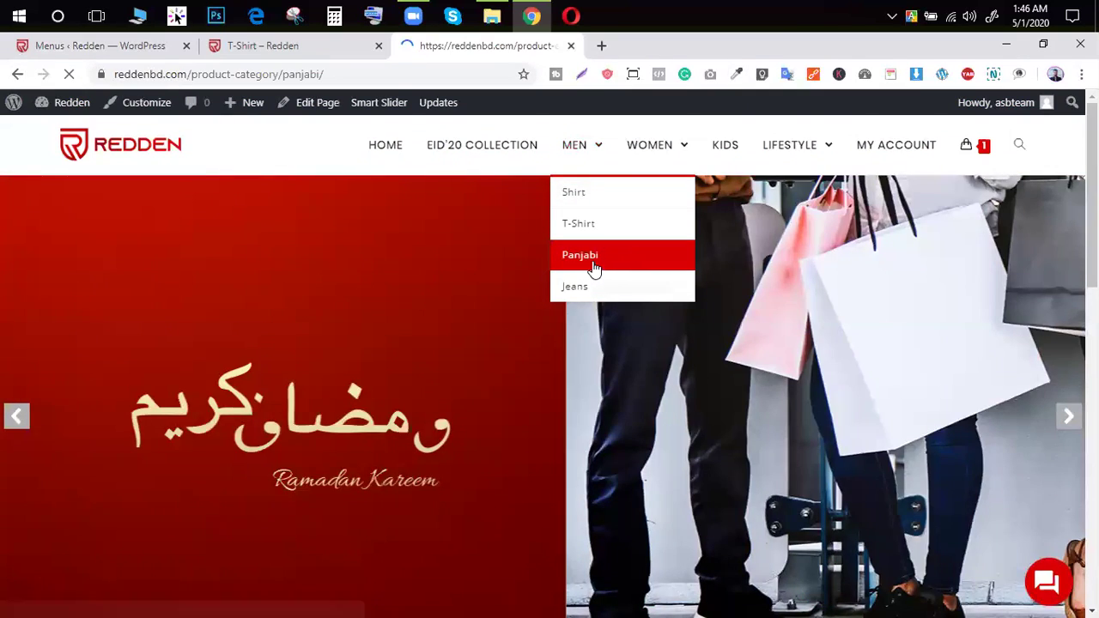
scroll(601, 309, down, 3)
scroll(567, 360, up, 4)
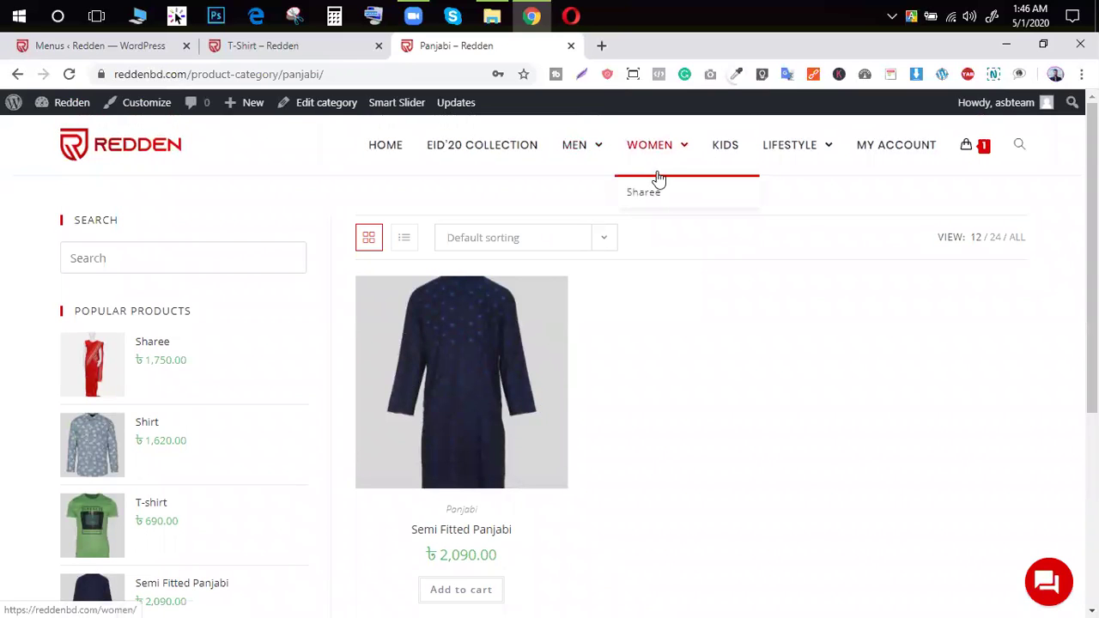
Open Sharee under Women on the storefront and look over its product listing.
click(657, 194)
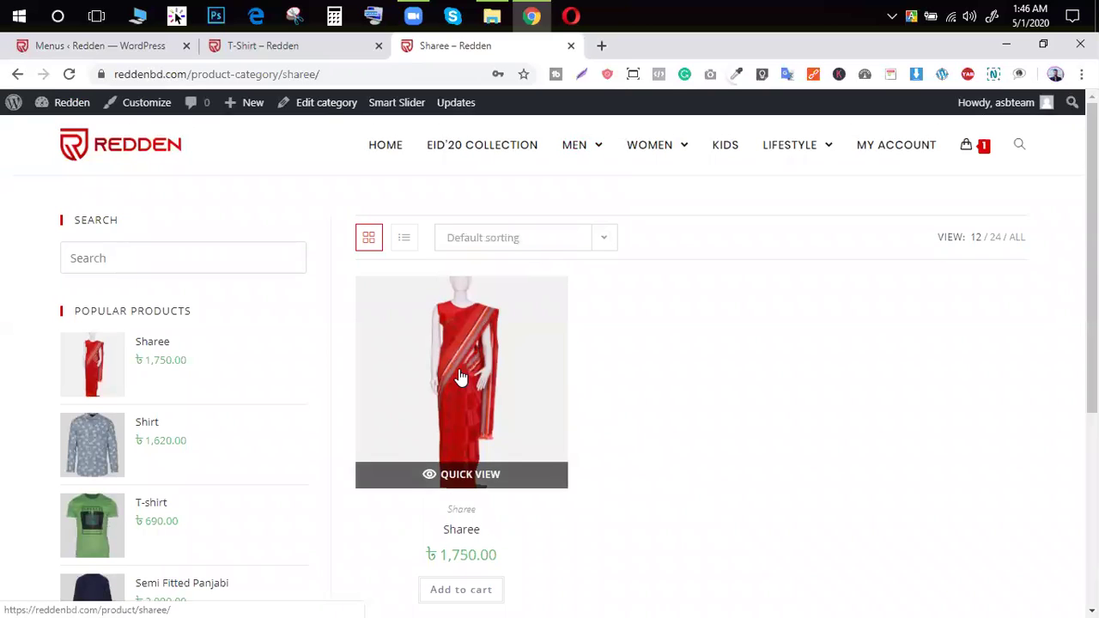
scroll(461, 377, down, 3)
scroll(461, 376, up, 3)
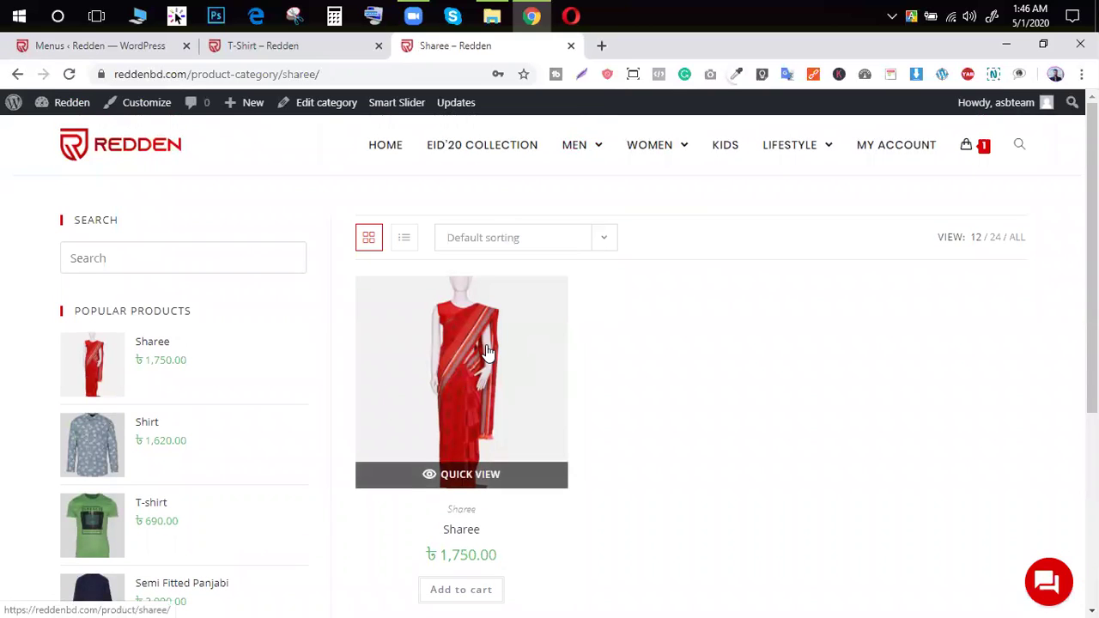
Return to the admin and open the product categories page to review the existing categories.
click(76, 45)
click(354, 47)
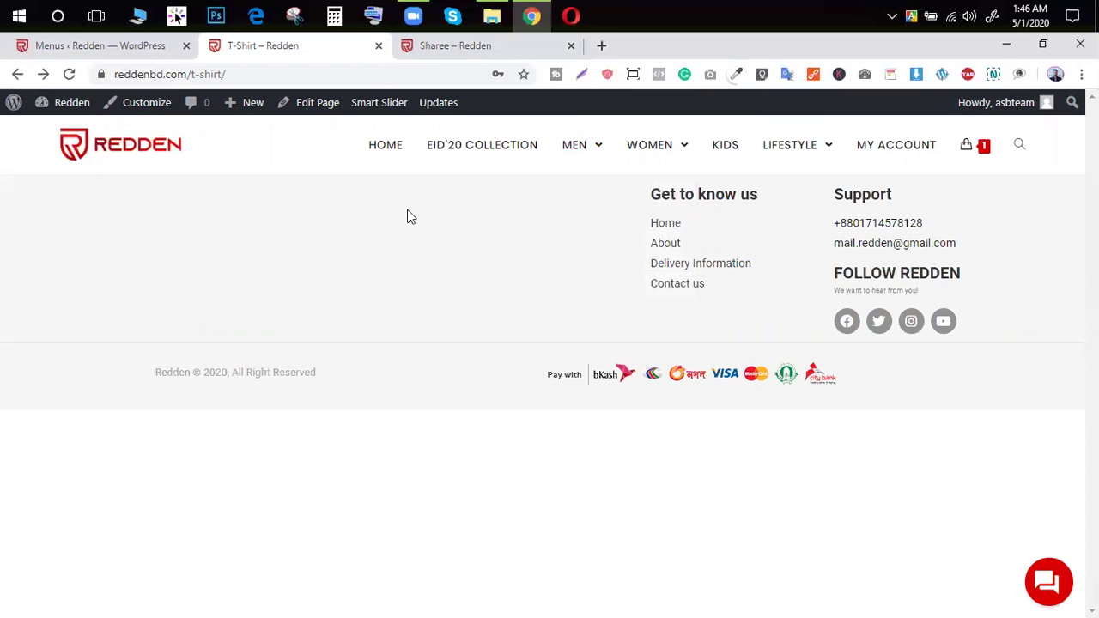
click(138, 50)
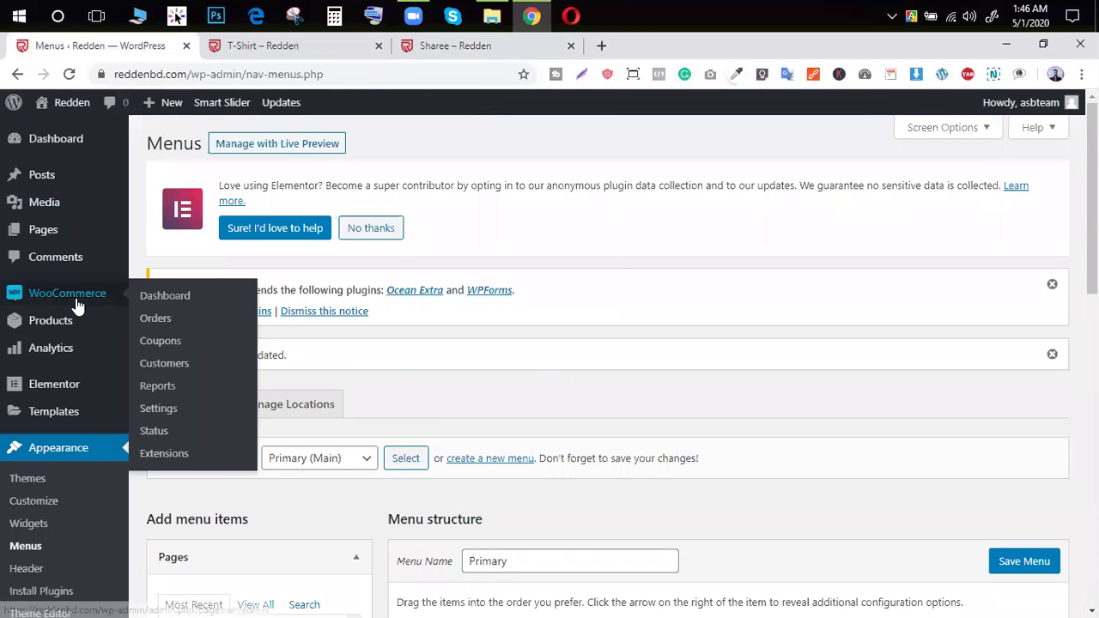
mouse_move(57, 329)
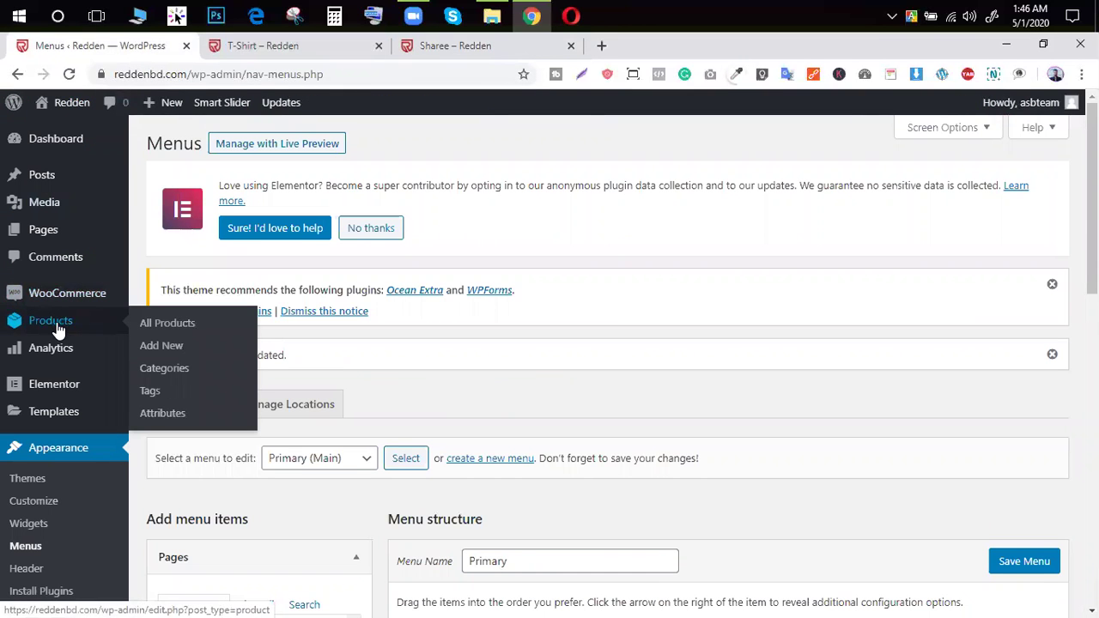
click(164, 370)
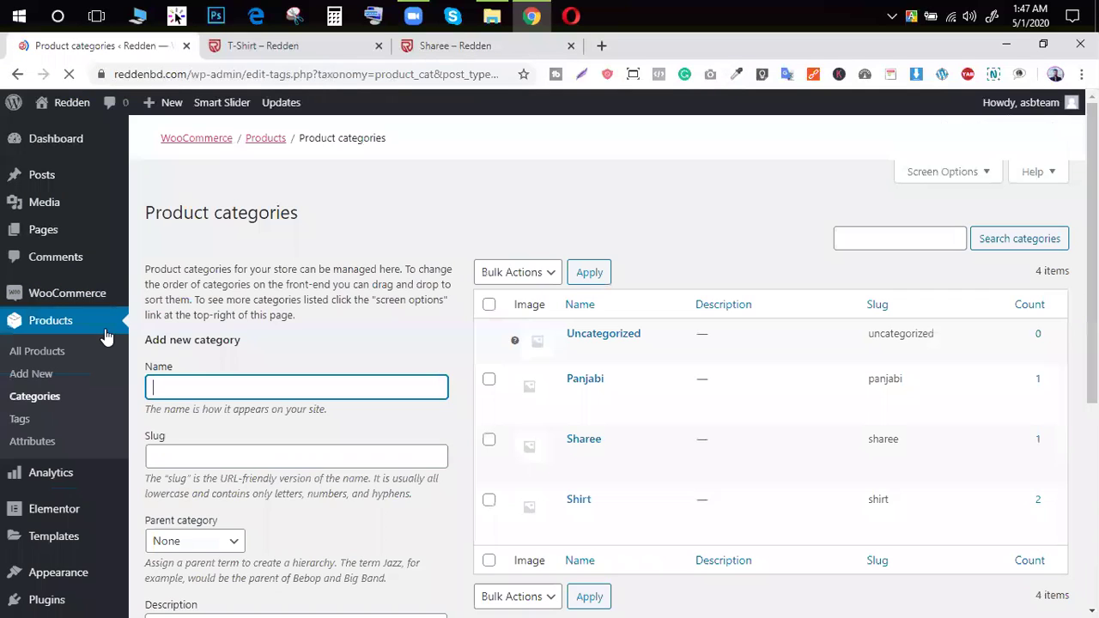
scroll(119, 328, down, 2)
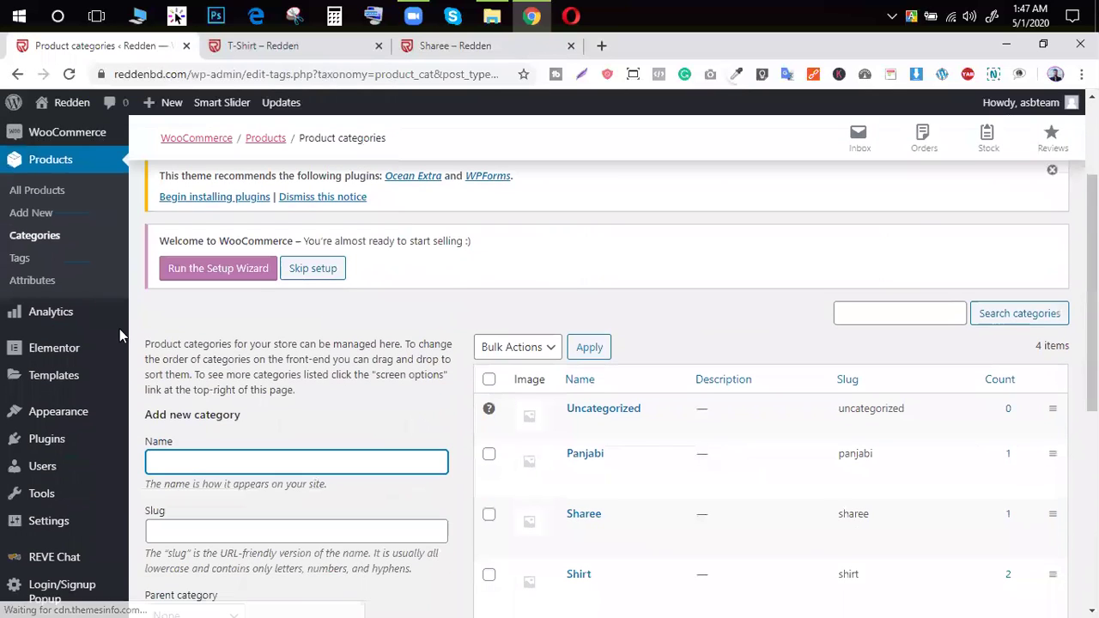
scroll(329, 364, up, 2)
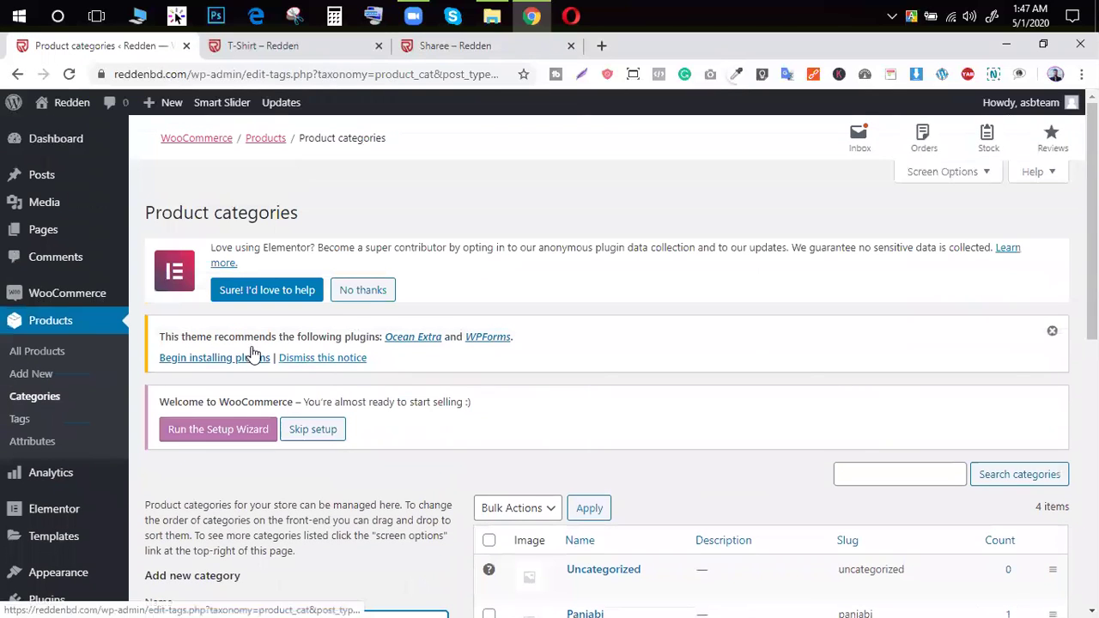
Open the new product form and examine the product categories available for assignment.
click(41, 374)
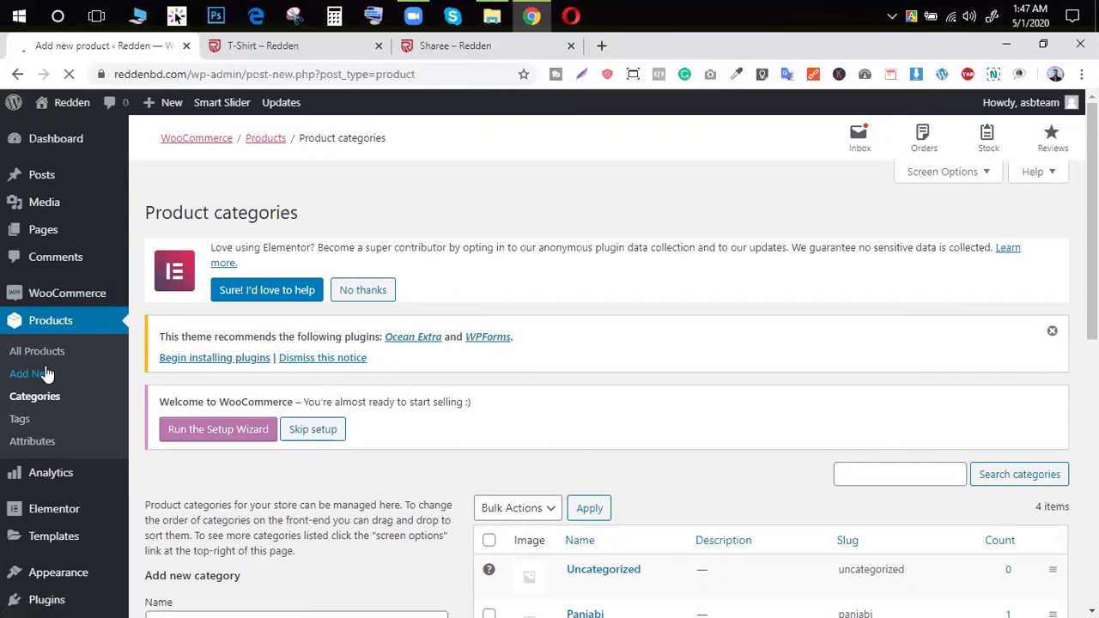
scroll(830, 389, down, 3)
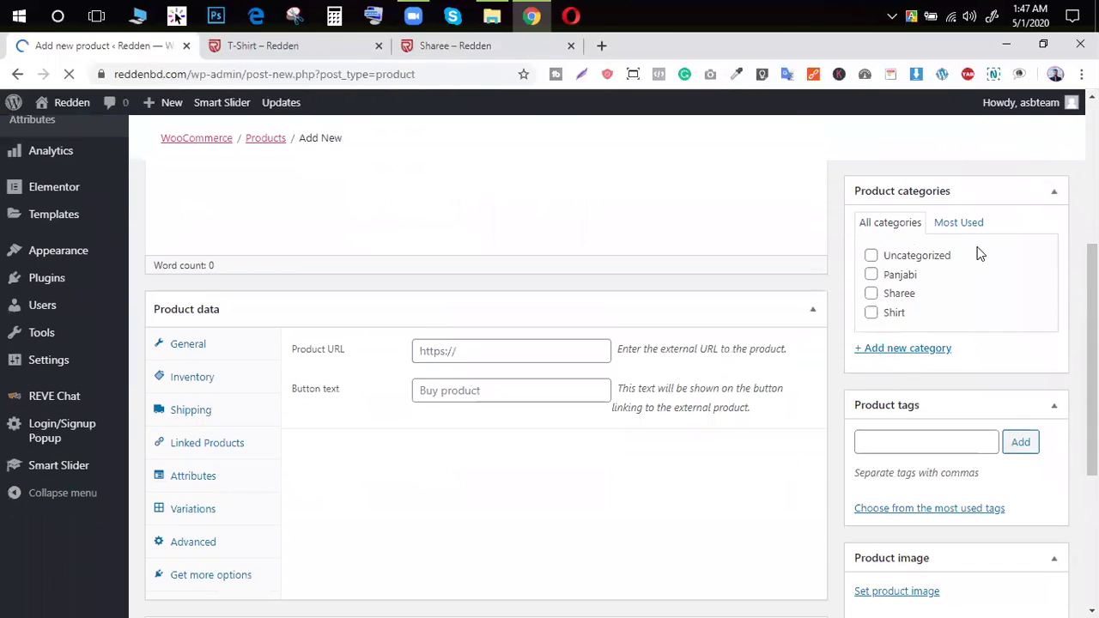
scroll(196, 385, down, 3)
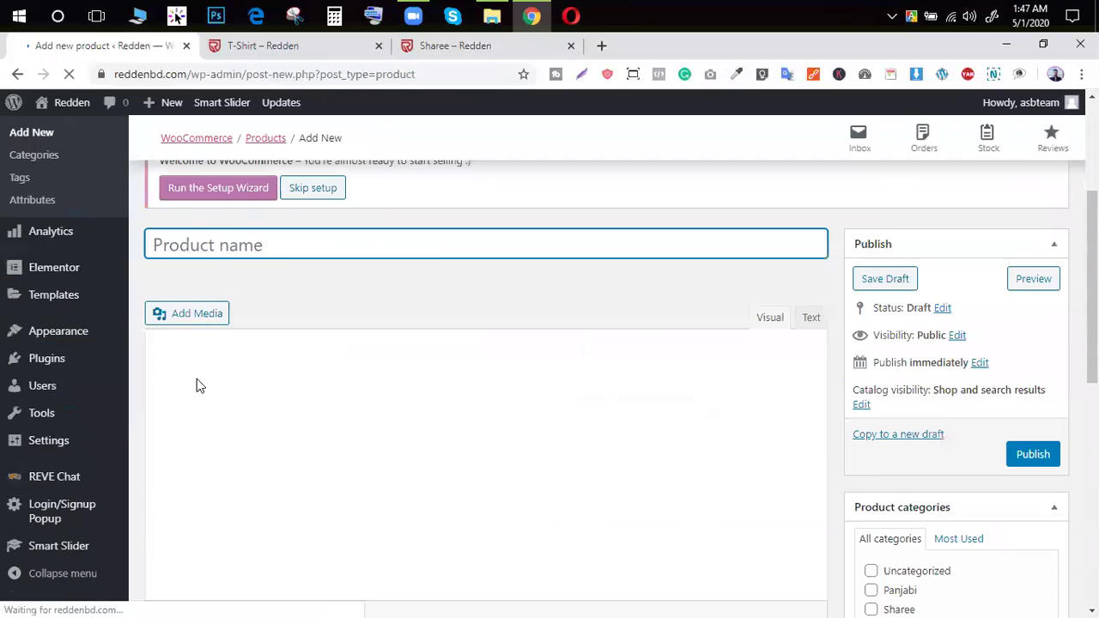
scroll(398, 301, down, 2)
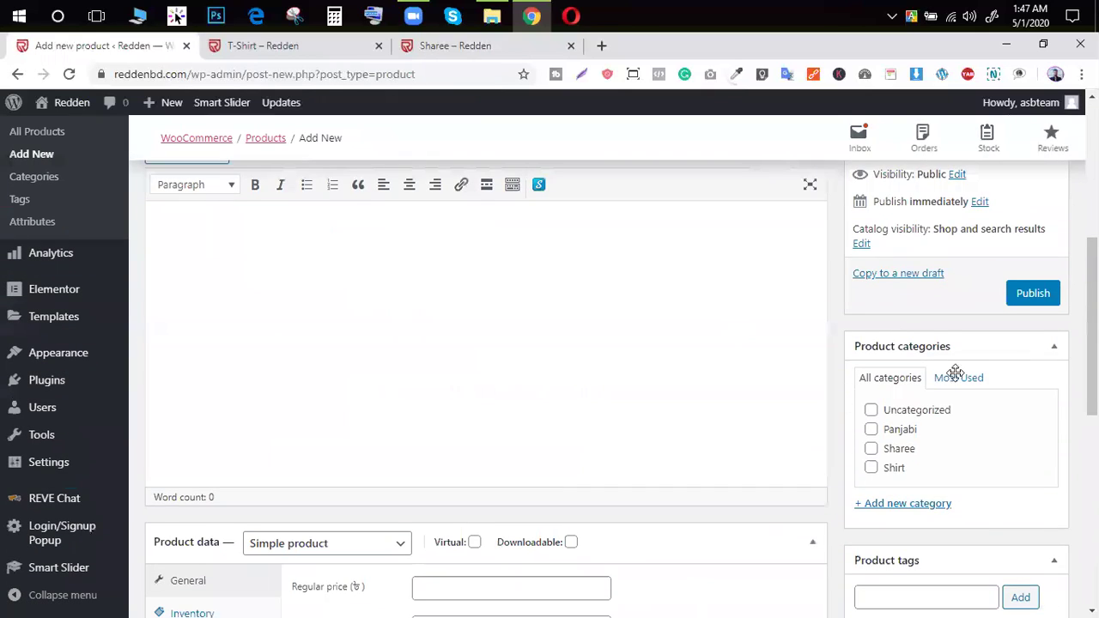
scroll(915, 387, down, 1)
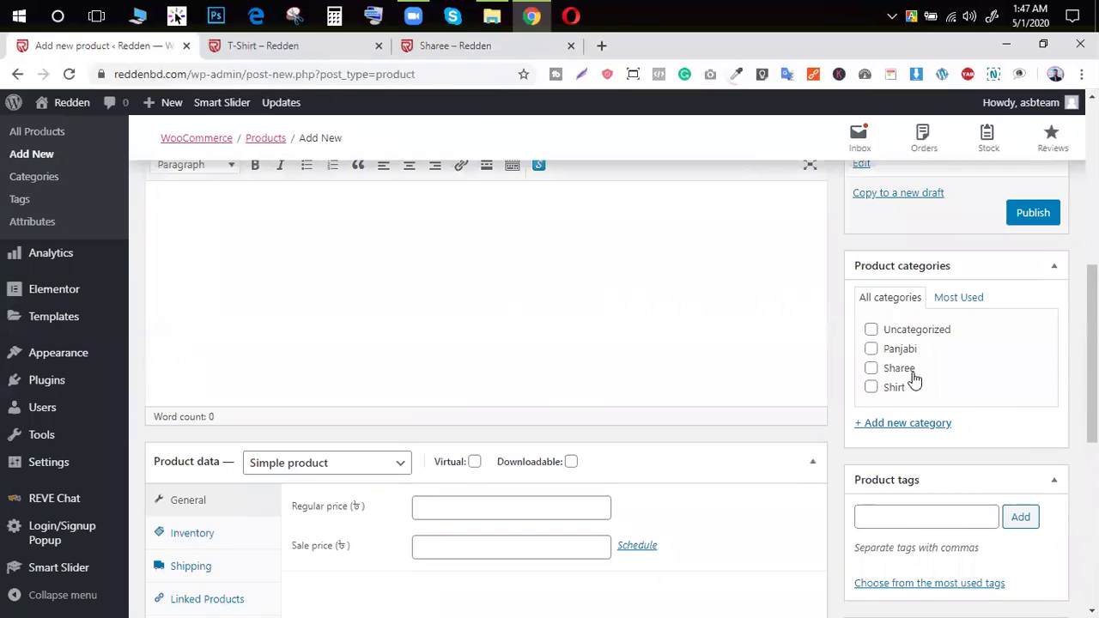
scroll(945, 358, up, 5)
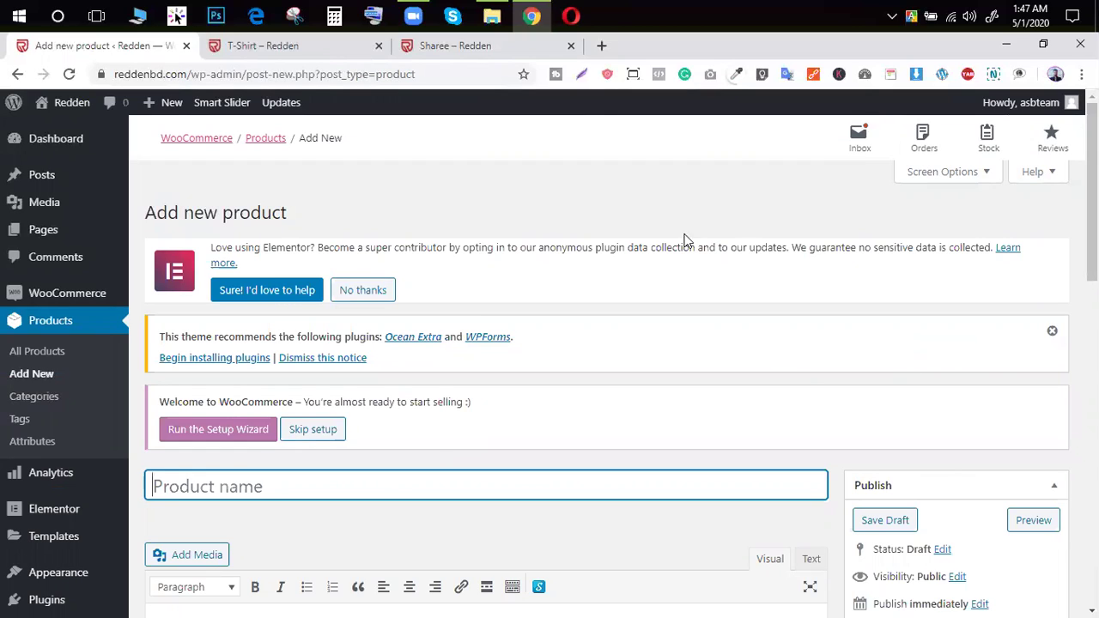
Return to the storefront's Sharee category page and review its listing and the Women submenu.
click(494, 47)
scroll(455, 385, down, 3)
scroll(387, 318, up, 2)
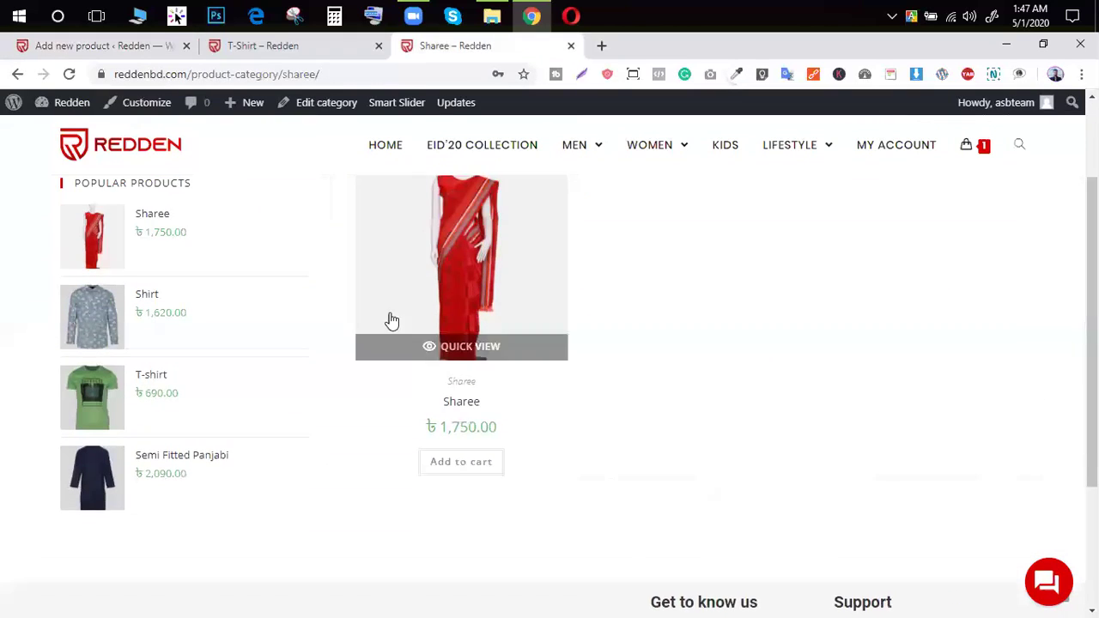
scroll(551, 333, up, 1)
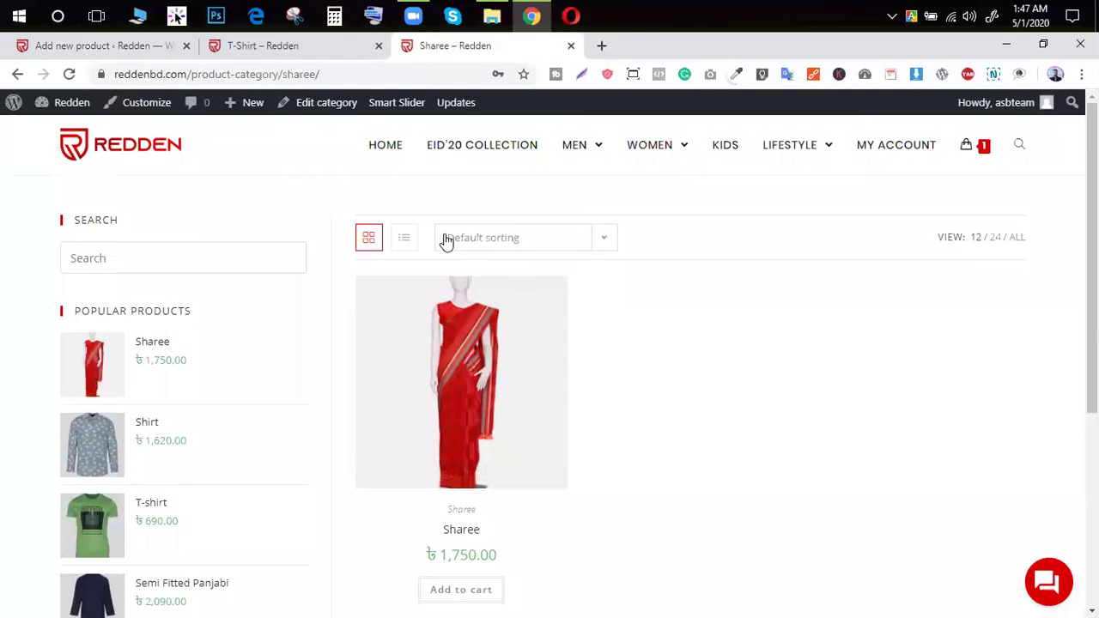
mouse_move(655, 146)
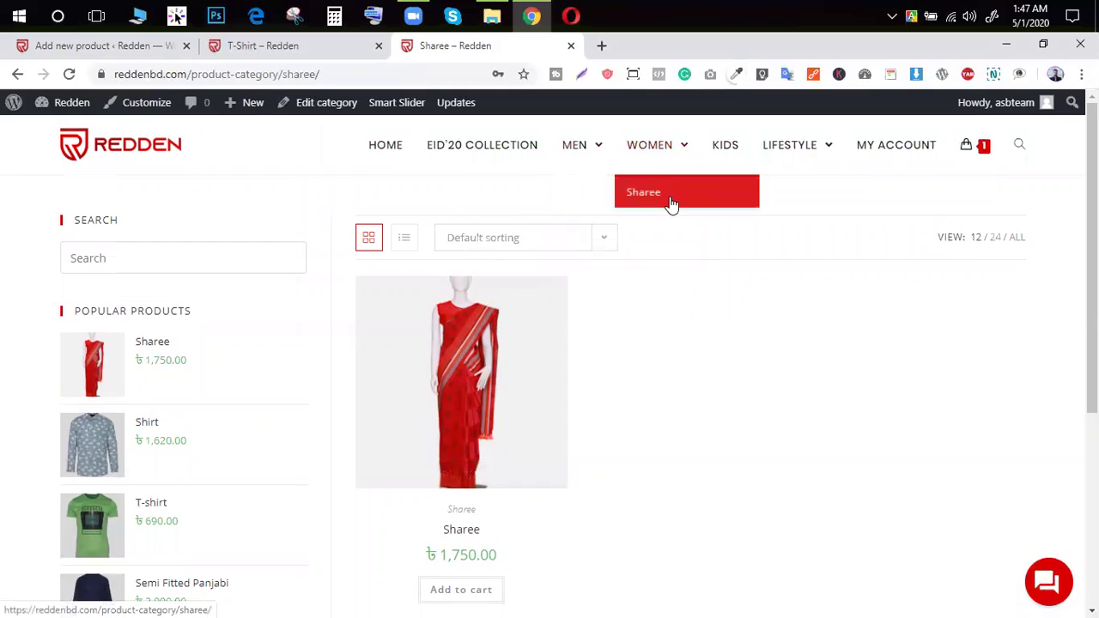